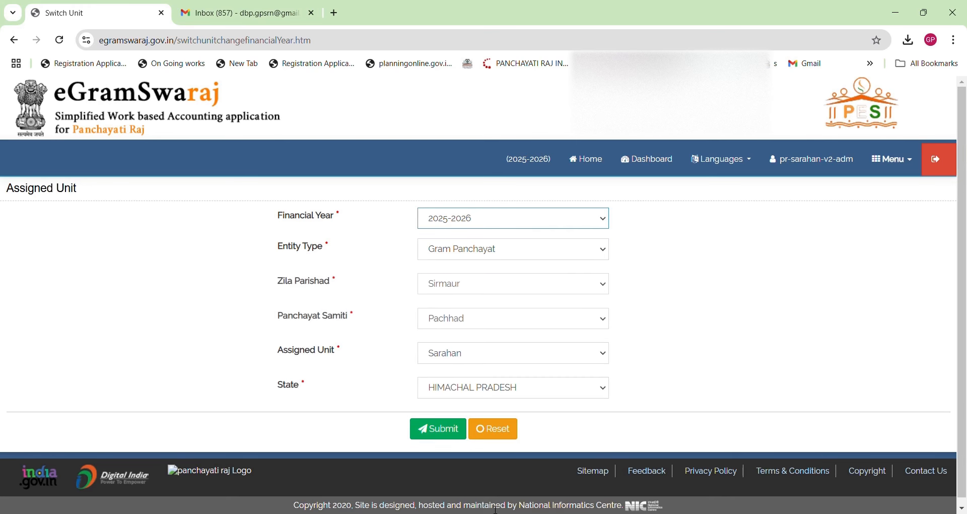
Step: Submit the assigned unit for financial year 2025-2026 and open Expected Funds Allocation under Fund/Resource Envelope
click(461, 432)
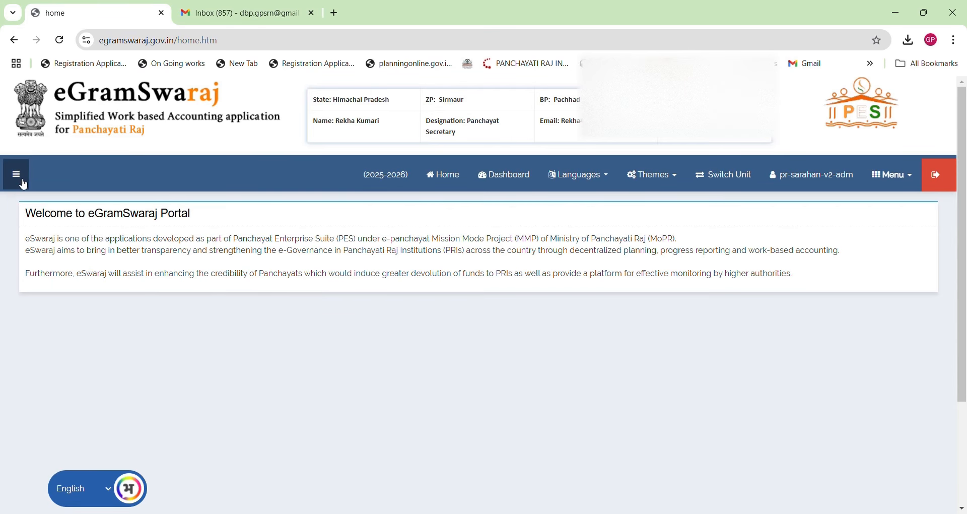
click(23, 183)
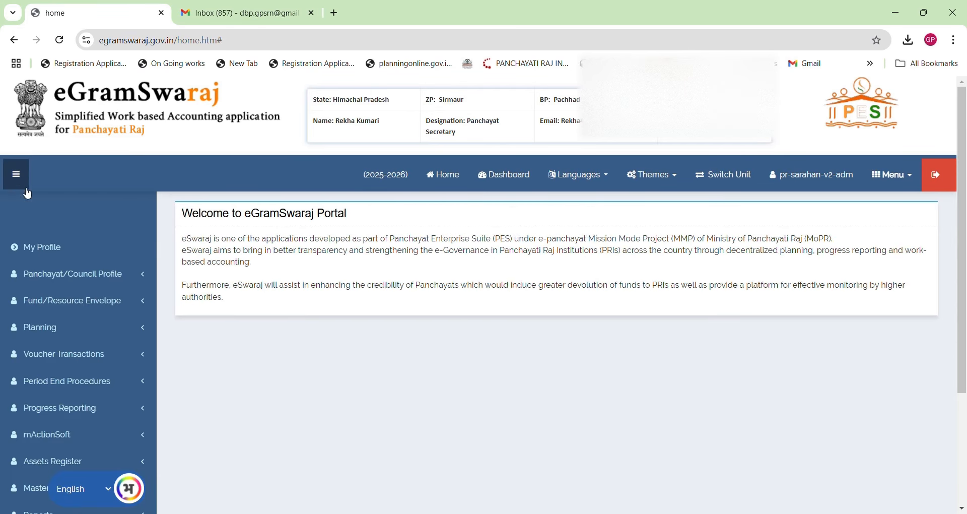
click(17, 175)
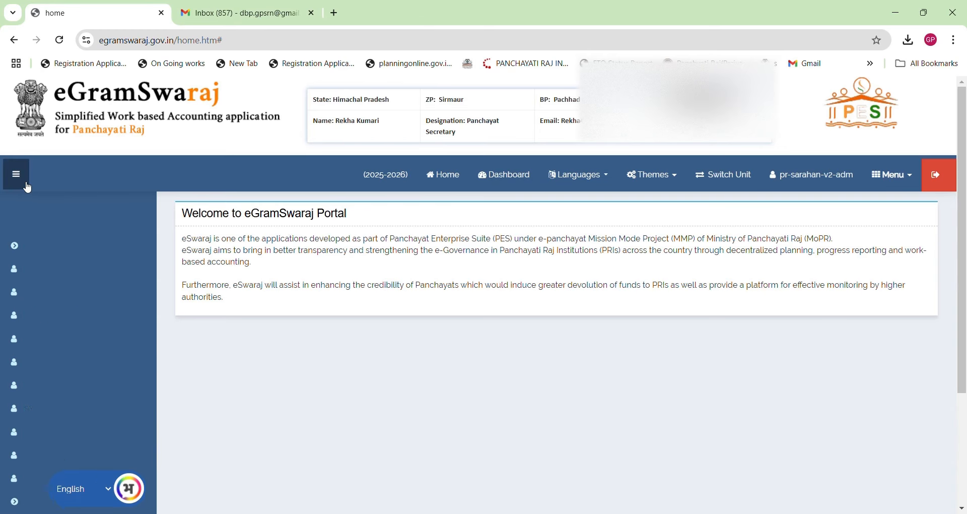
click(17, 174)
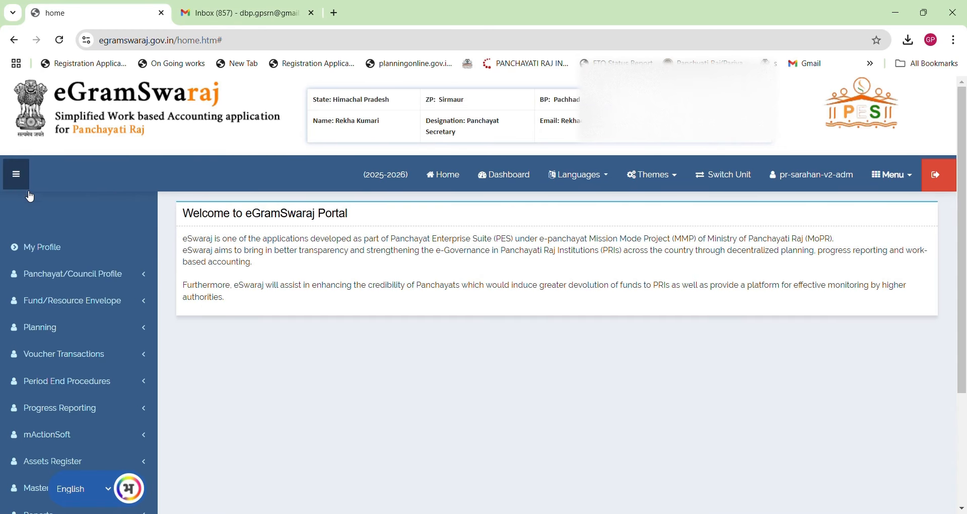
click(75, 306)
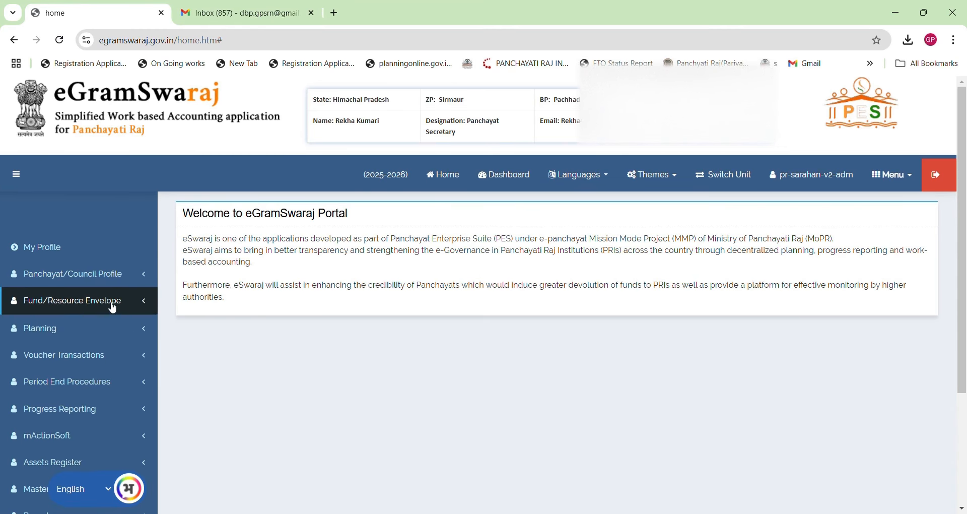
click(95, 325)
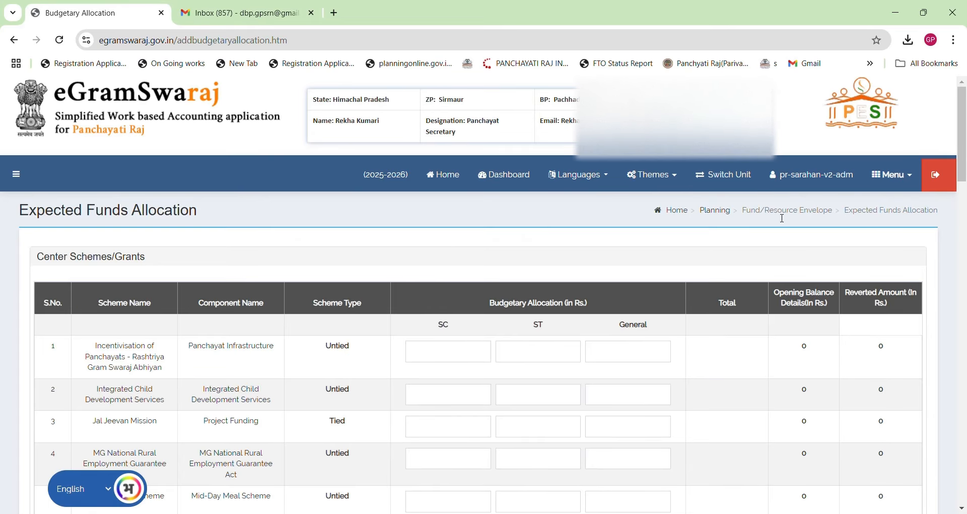
Step: Examine the untied Basic Grant and Tied Grant allocations of the XV Finance Commission among the centre schemes
scroll(787, 222, down, 15)
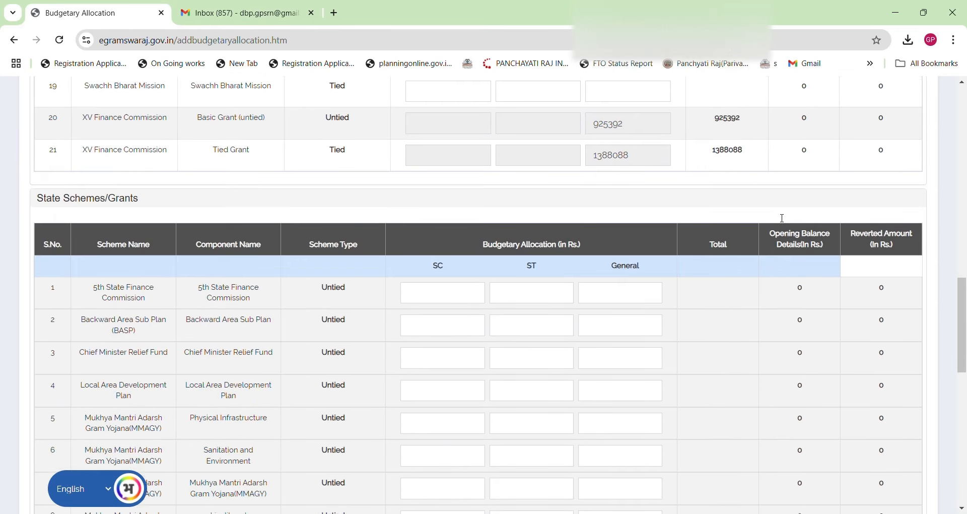
scroll(787, 219, up, 3)
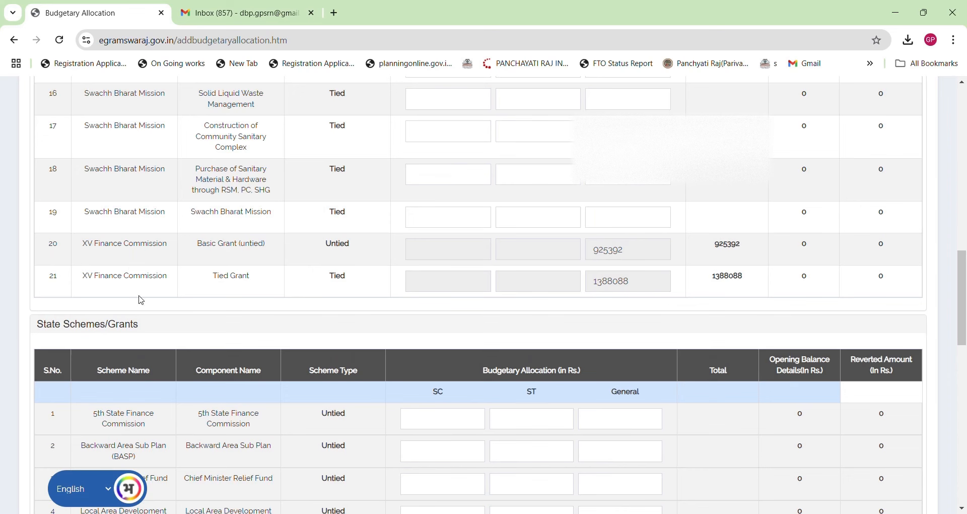
drag(89, 245, 725, 255)
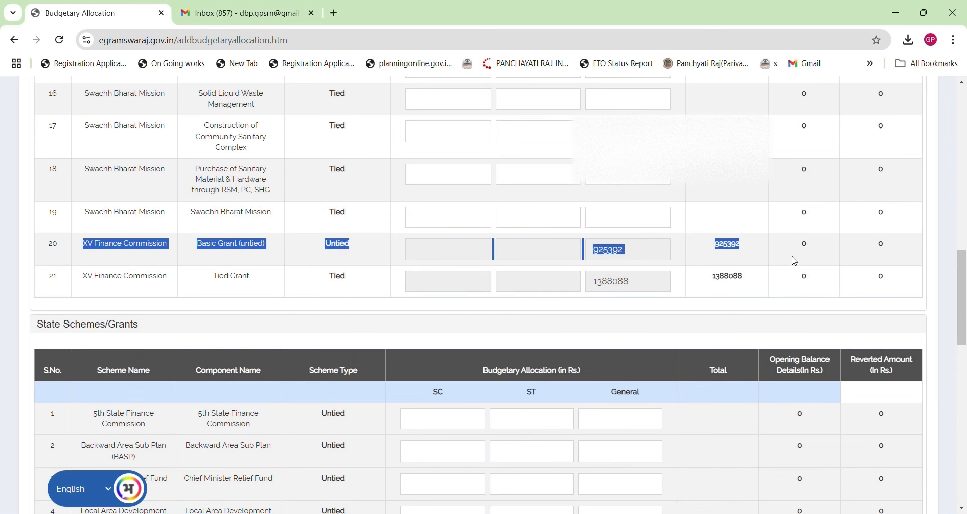
drag(78, 280, 769, 288)
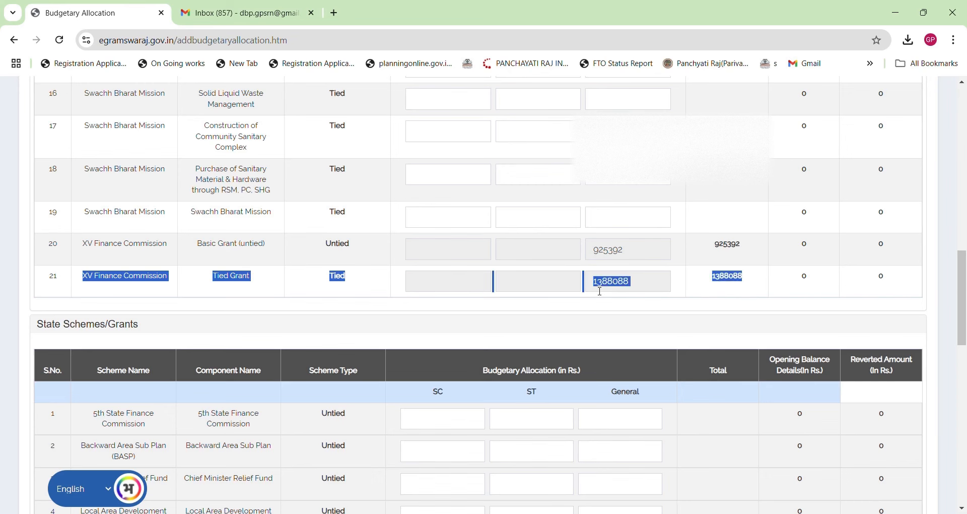
click(631, 259)
drag(629, 254, 621, 277)
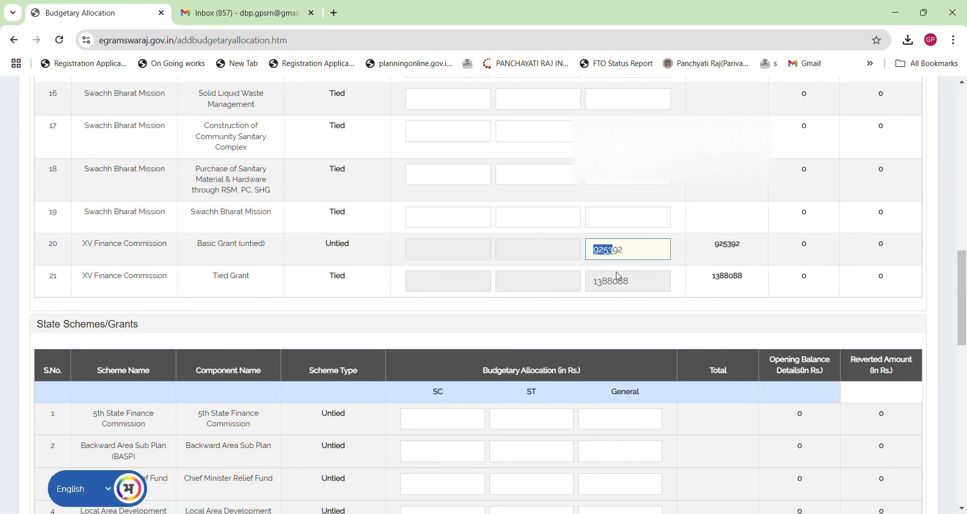
drag(719, 298, 614, 280)
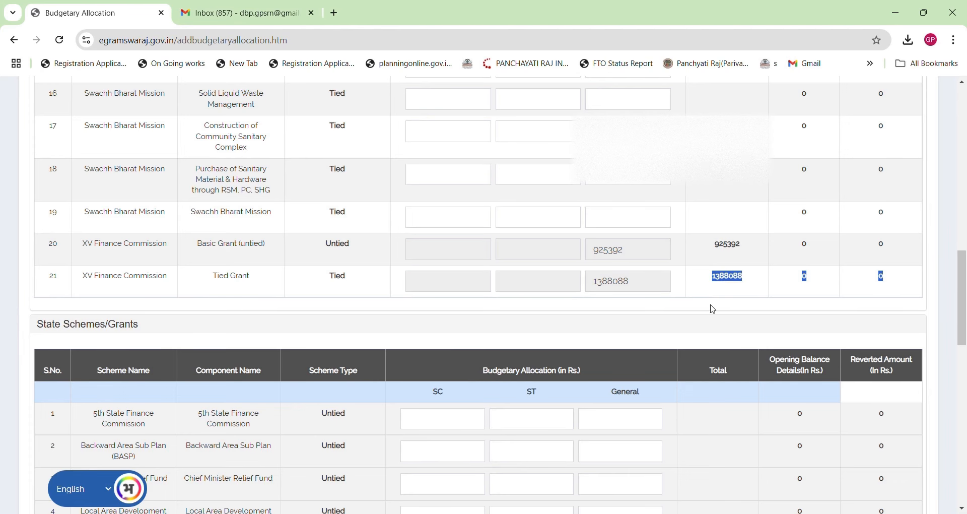
click(694, 308)
scroll(695, 308, down, 1)
scroll(693, 306, up, 1)
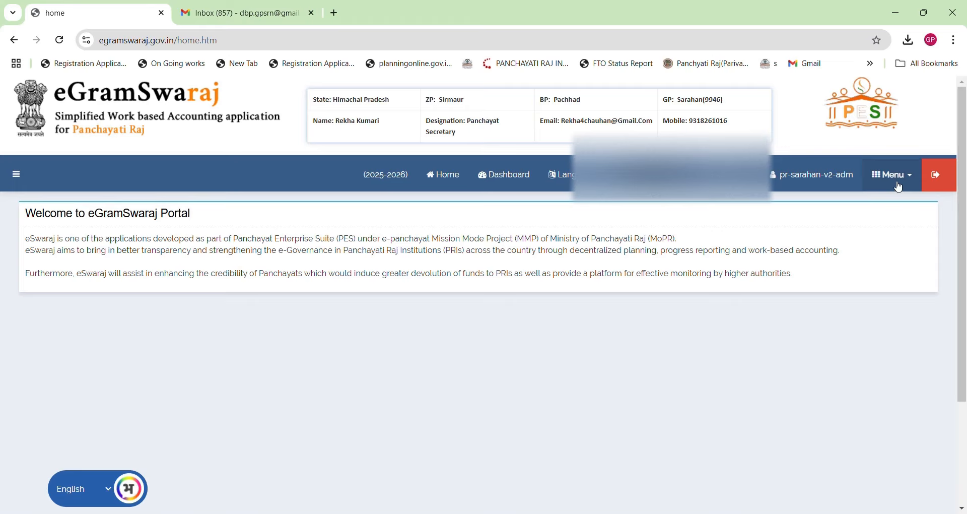
Step: Switch to the Panchayat Development Plan module and open the Register Activity form from the activity pool
scroll(899, 186, down, 1)
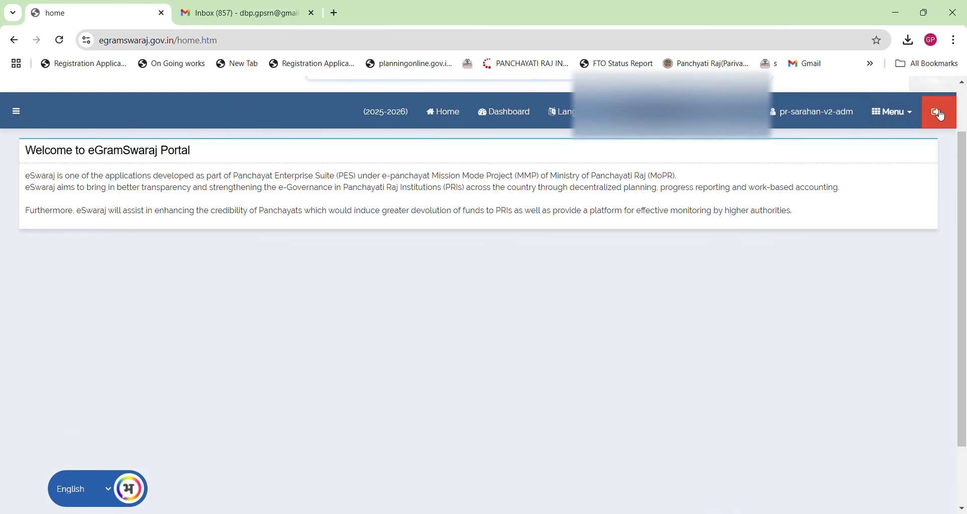
click(893, 112)
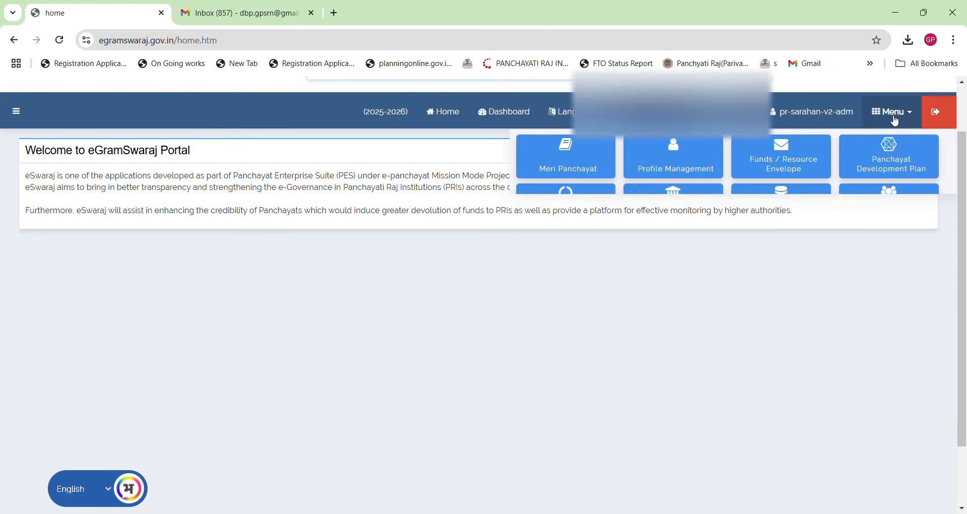
click(899, 170)
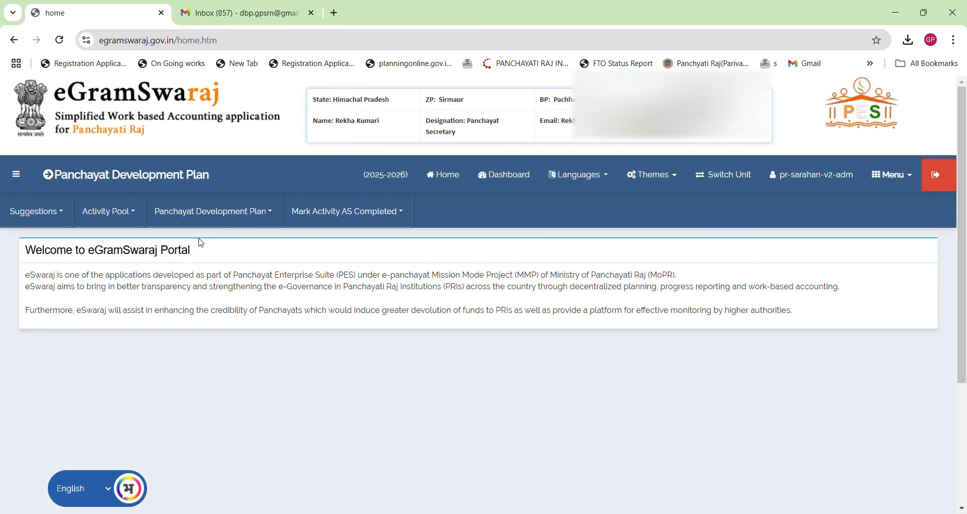
click(131, 217)
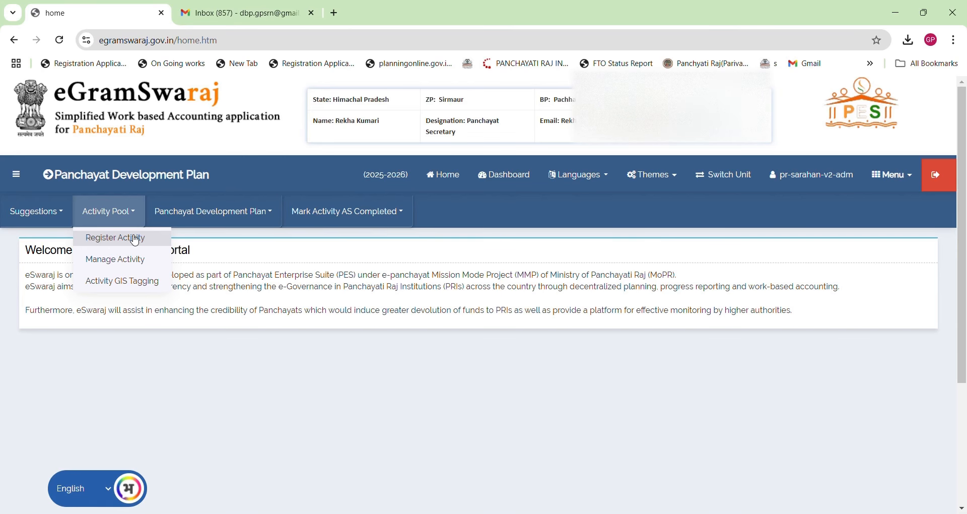
click(135, 240)
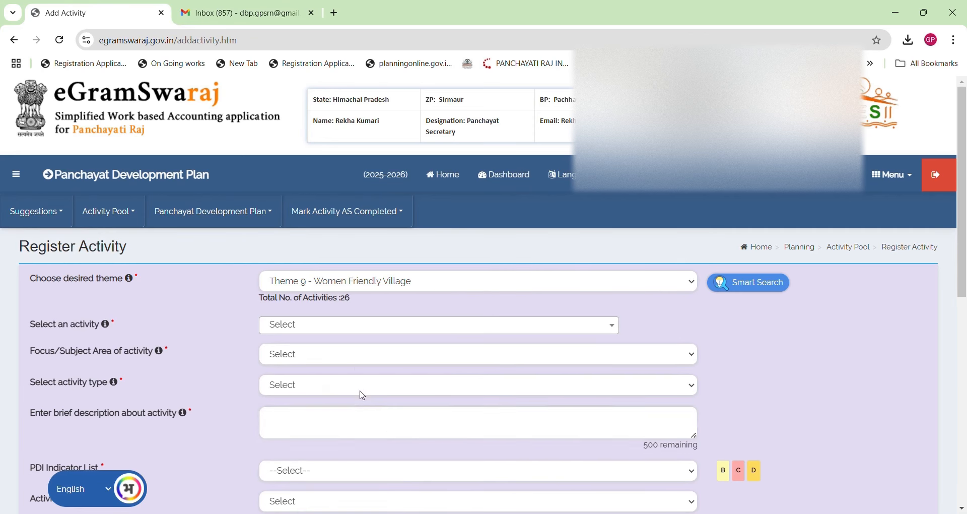
Step: Choose the activity Access to Maternal Benefits and describe it as "Regular Monitoring of Anganwadis"
click(345, 329)
click(323, 400)
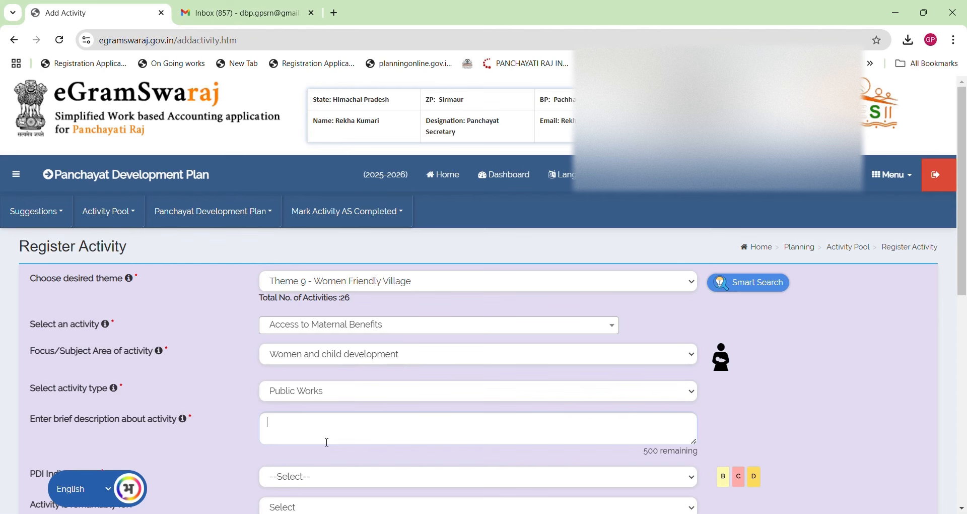
text(Monitoring of Anganwadis)
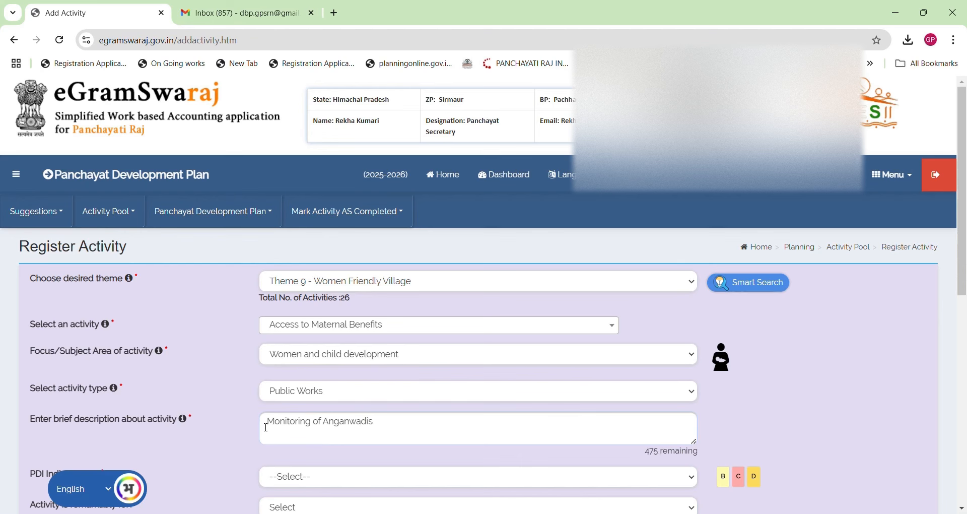
text(Re)
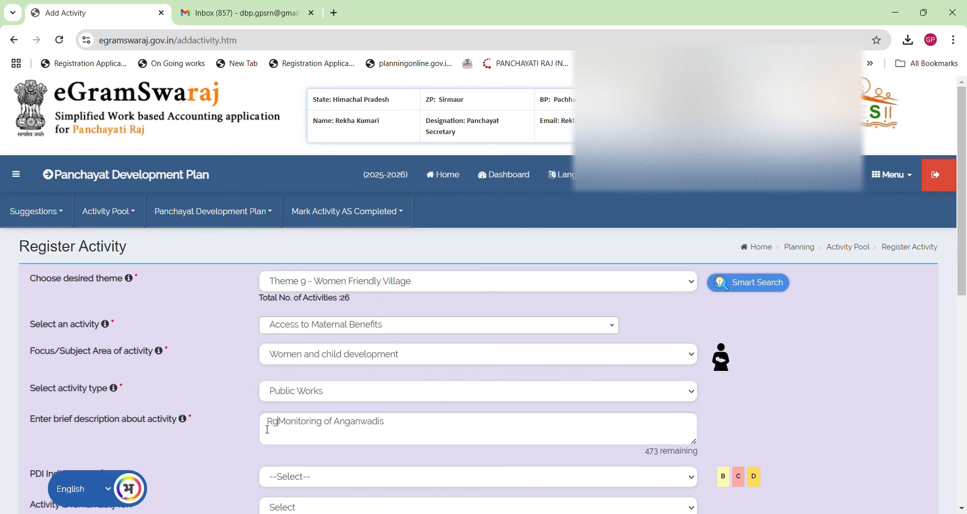
text(gular)
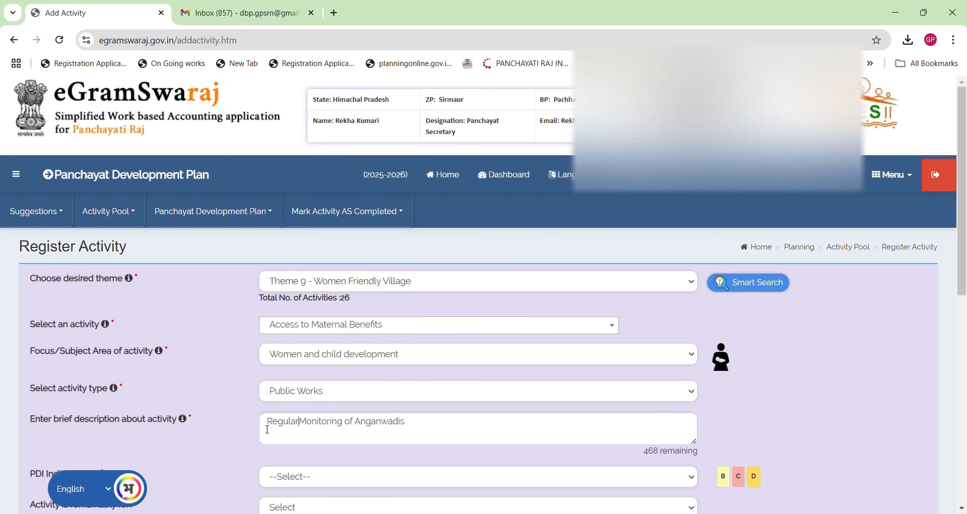
Step: Mark the PDI indicator "Percentage of girl children (0-3 years) registered under ICDS out of total eligible children (0-3 years)"
scroll(339, 395, down, 4)
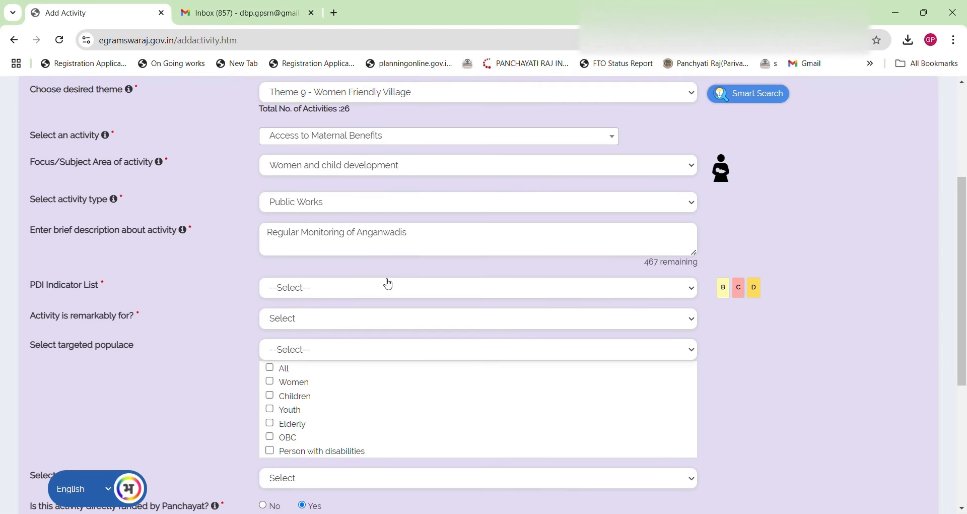
click(368, 290)
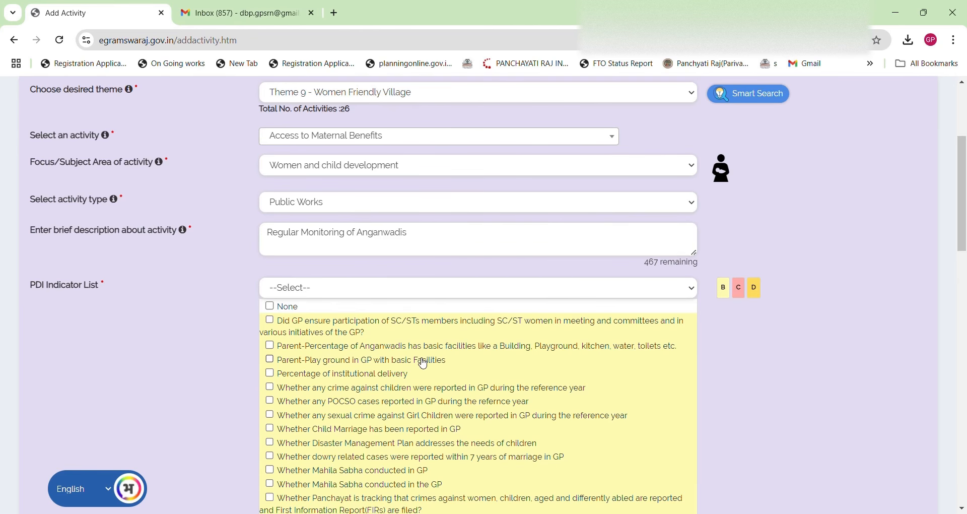
scroll(425, 364, down, 1)
scroll(424, 364, down, 1)
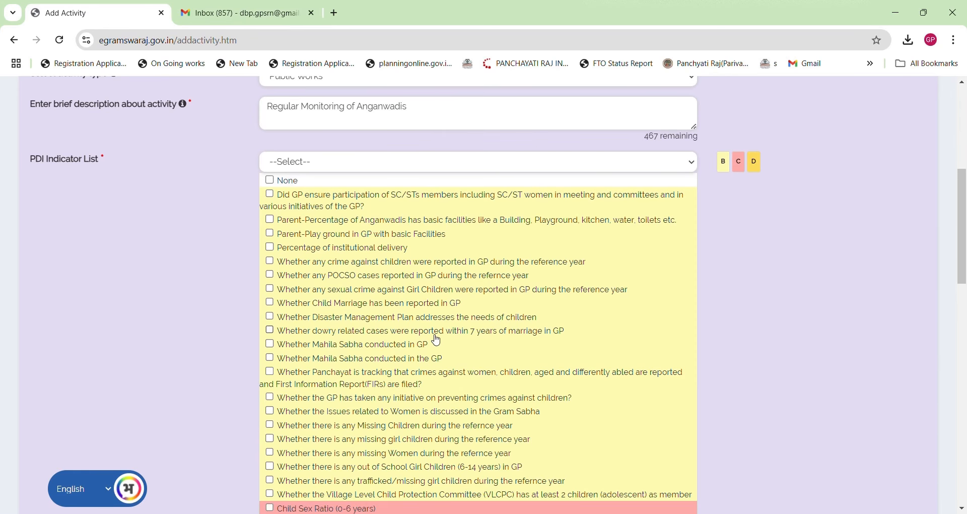
scroll(438, 341, down, 2)
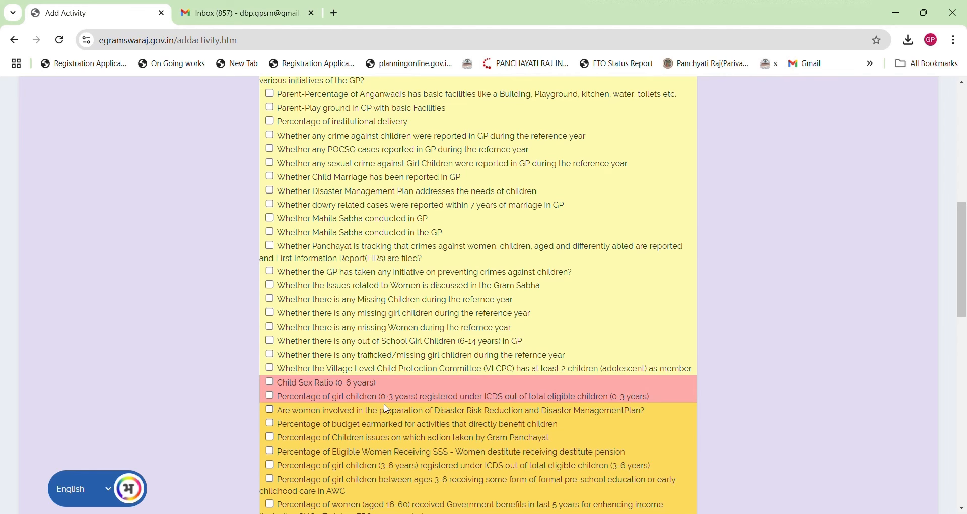
click(272, 399)
scroll(380, 423, down, 5)
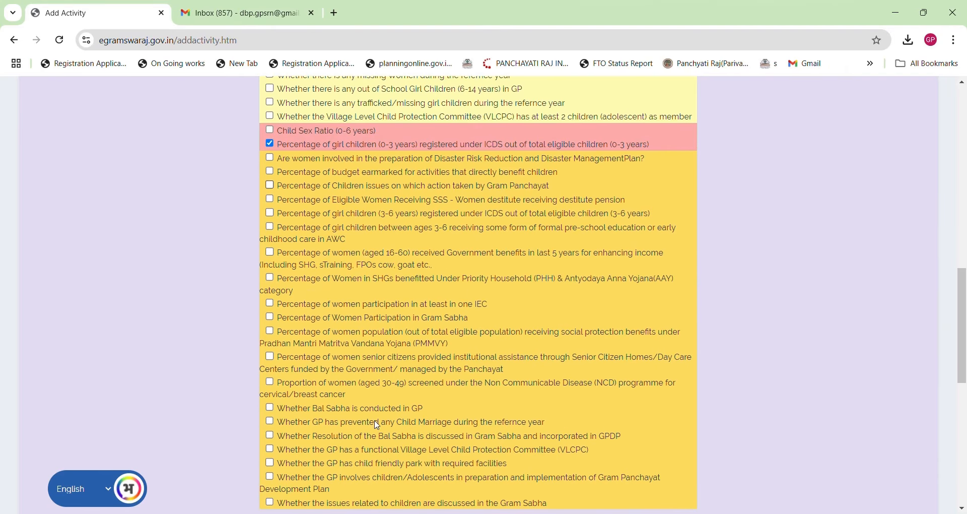
scroll(384, 431, up, 9)
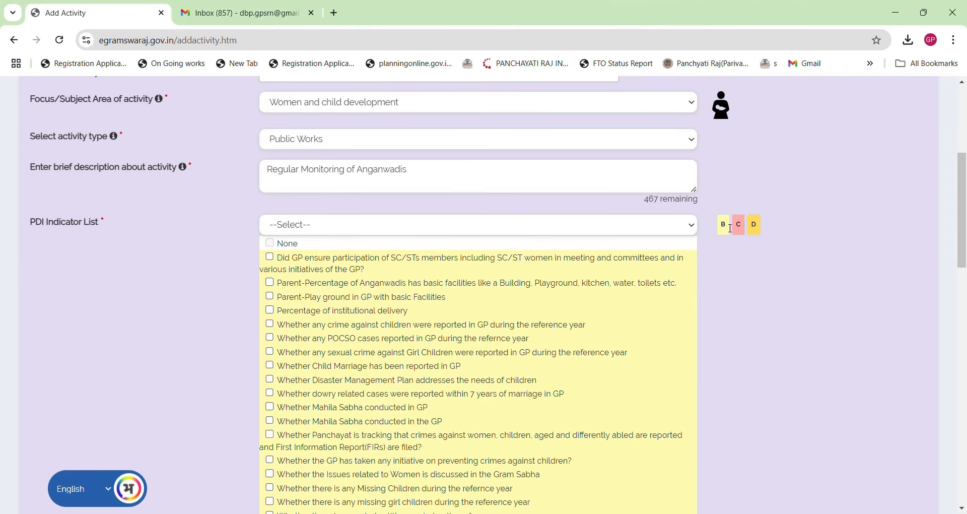
scroll(643, 303, down, 9)
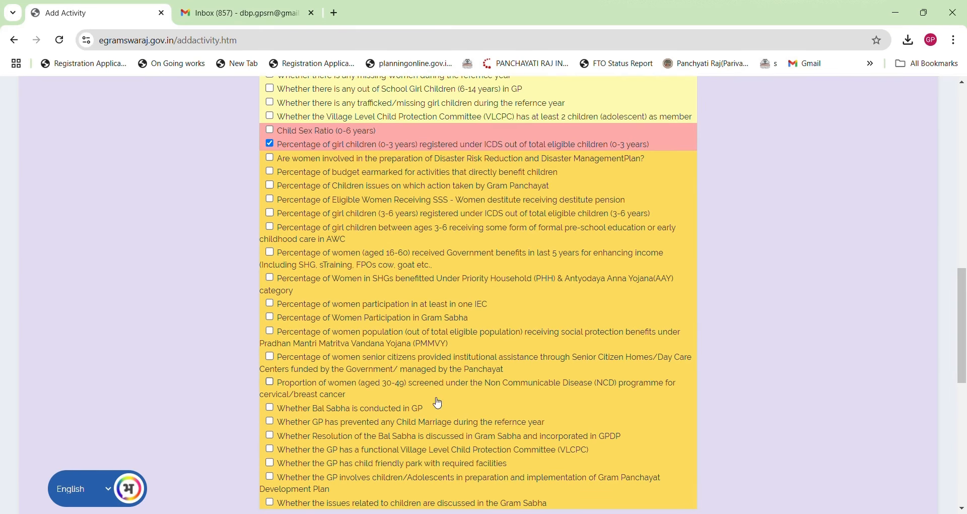
Step: Set whom the activity is remarkably for to All and select Women as the targeted populace
scroll(434, 403, down, 6)
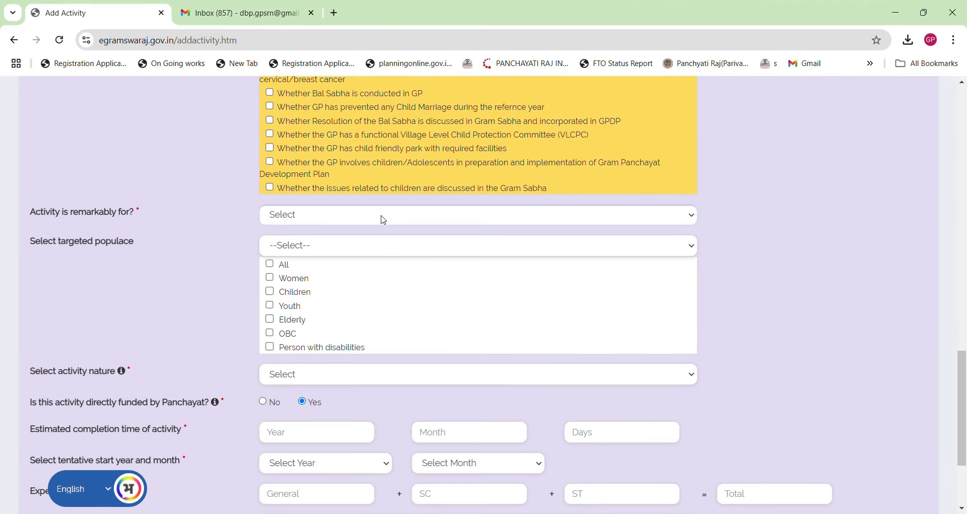
click(383, 214)
click(367, 242)
click(367, 254)
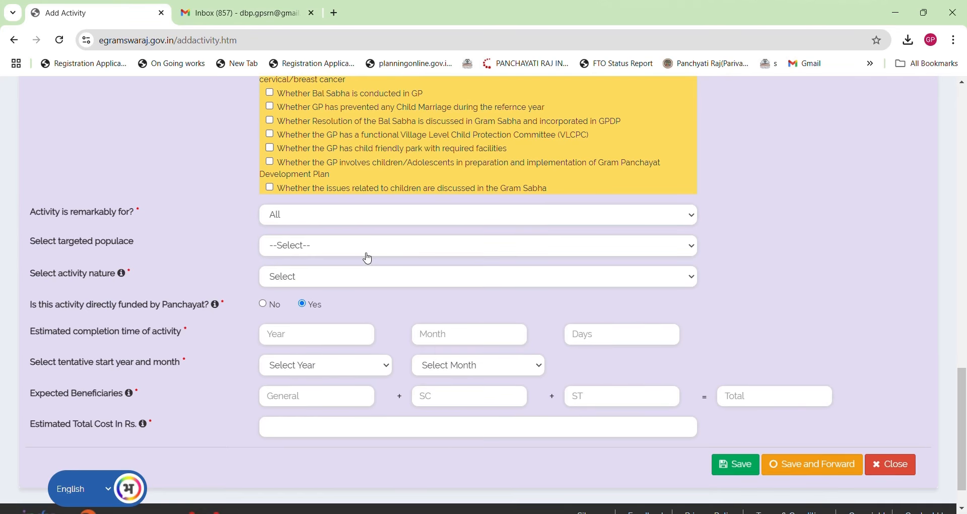
click(352, 254)
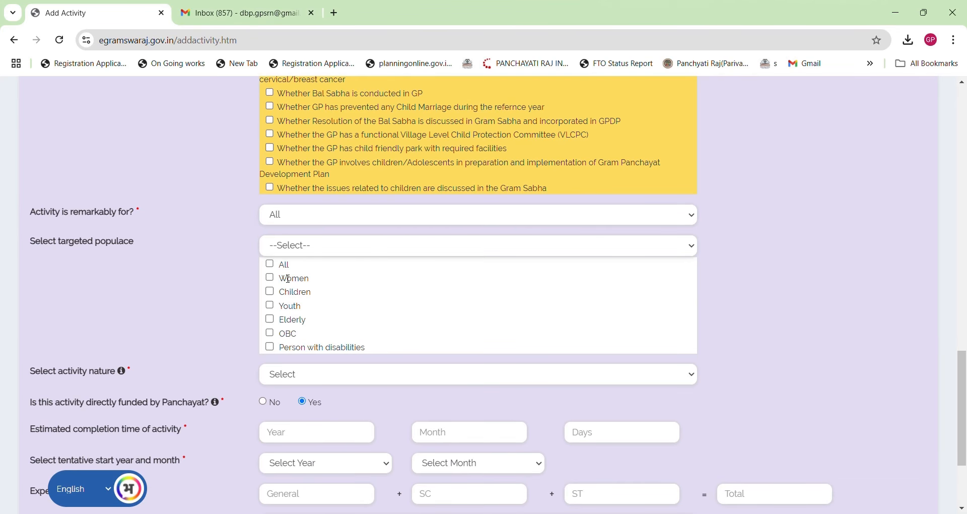
click(271, 278)
Step: Mark the activity as not directly funded by the Panchayat and enter 1 as the year of estimated completion time
scroll(347, 334, down, 3)
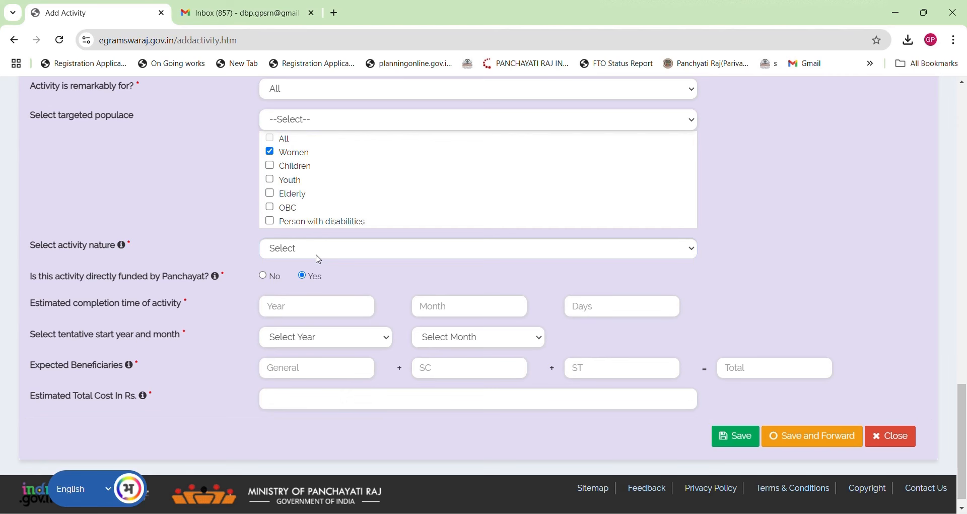
click(263, 276)
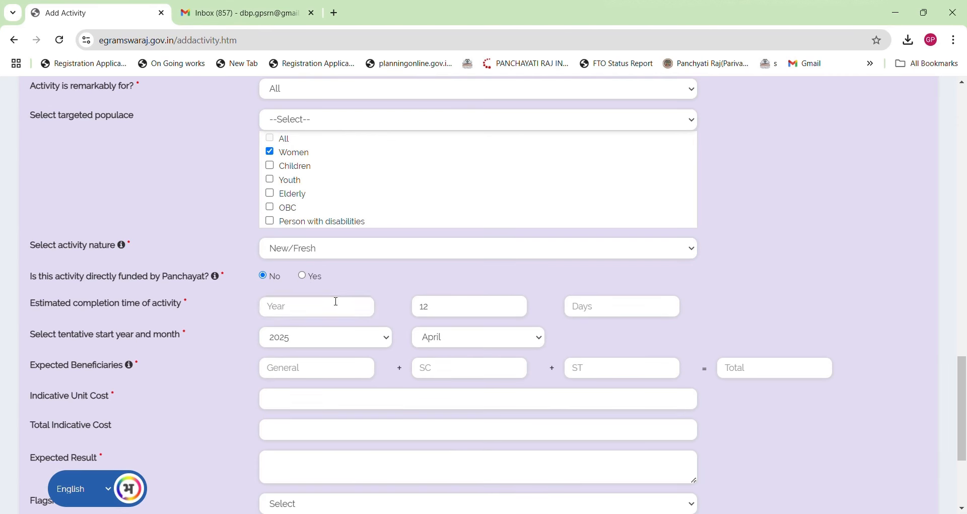
click(352, 303)
text(1)
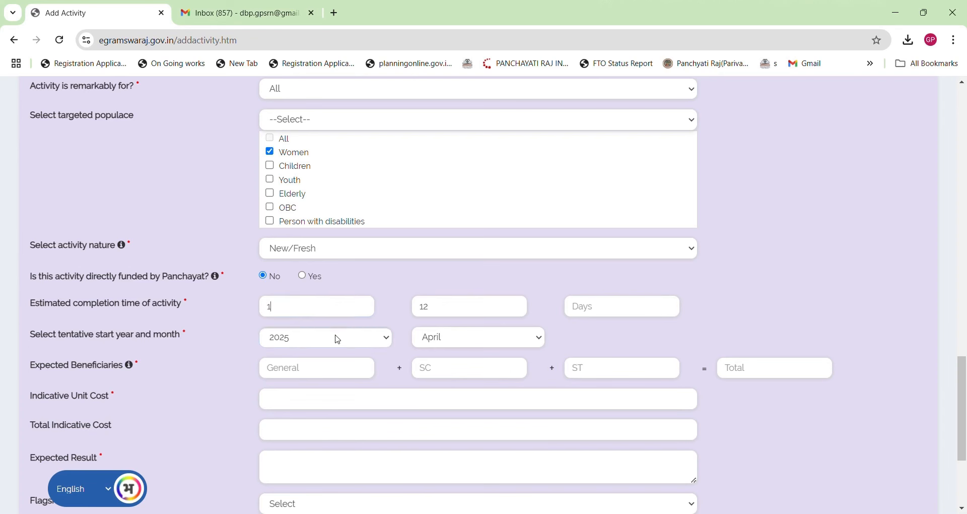
Step: Set the months of the activity's estimated completion time to 0
click(445, 313)
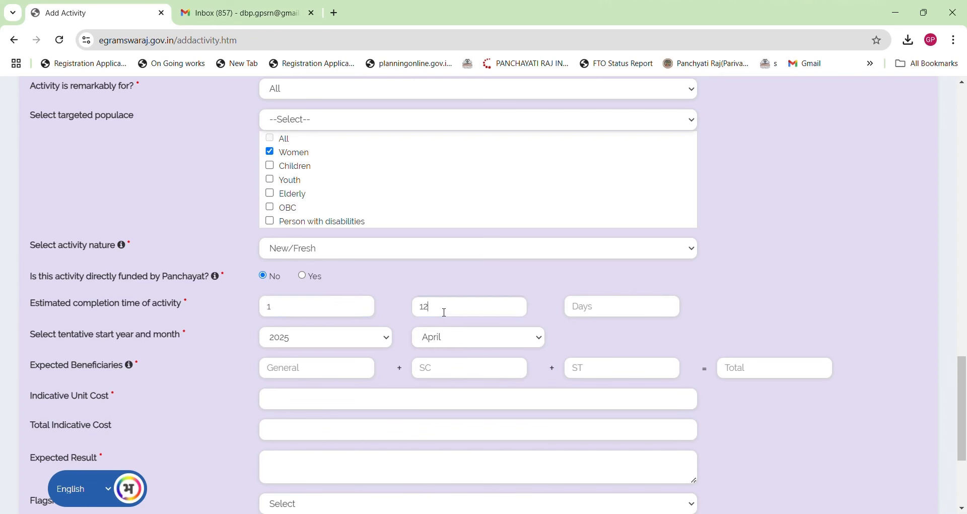
drag(445, 313, 358, 310)
text(0)
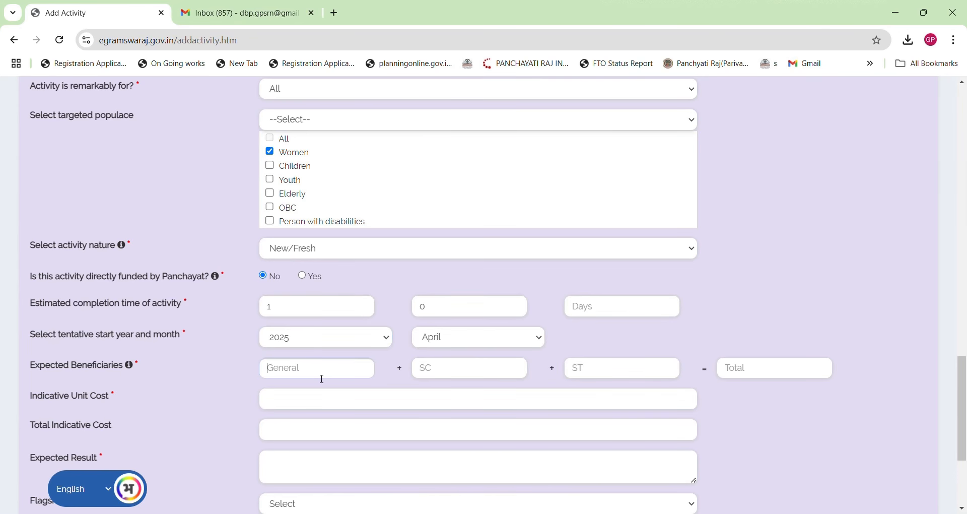
Step: Enter 850 general expected beneficiaries and set the indicative unit cost to 10
text(850)
scroll(325, 383, down, 3)
text(100)
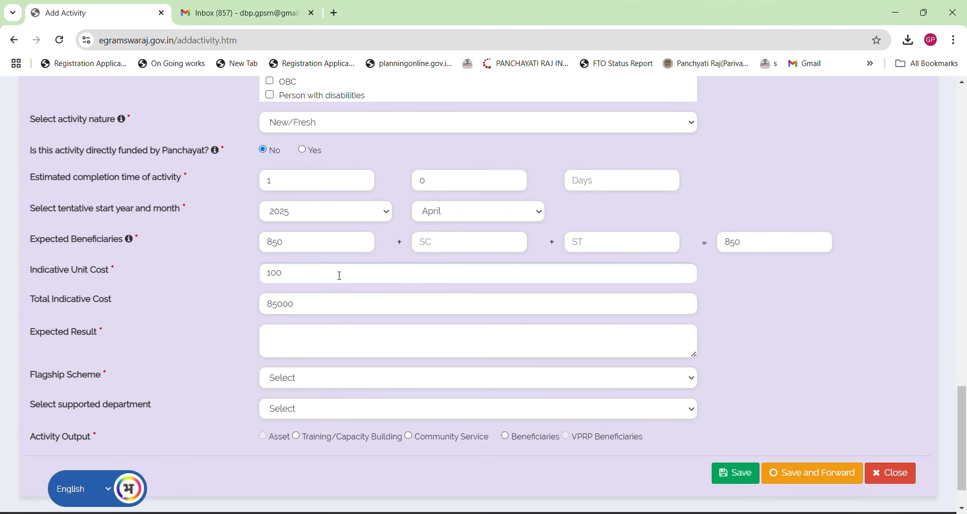
key(BackSpace)
Step: Enter "women health issues and overall monitoring" as the activity's expected result
click(336, 348)
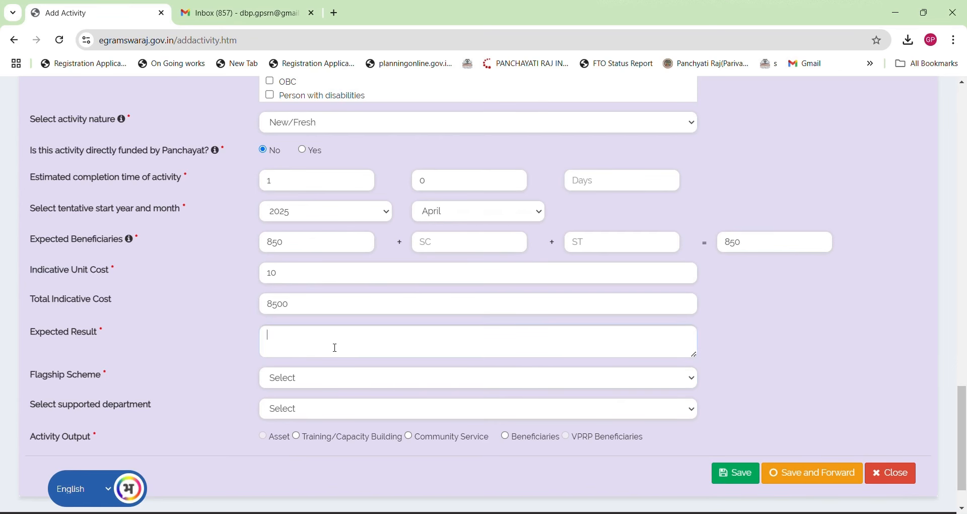
text(women health issues and )
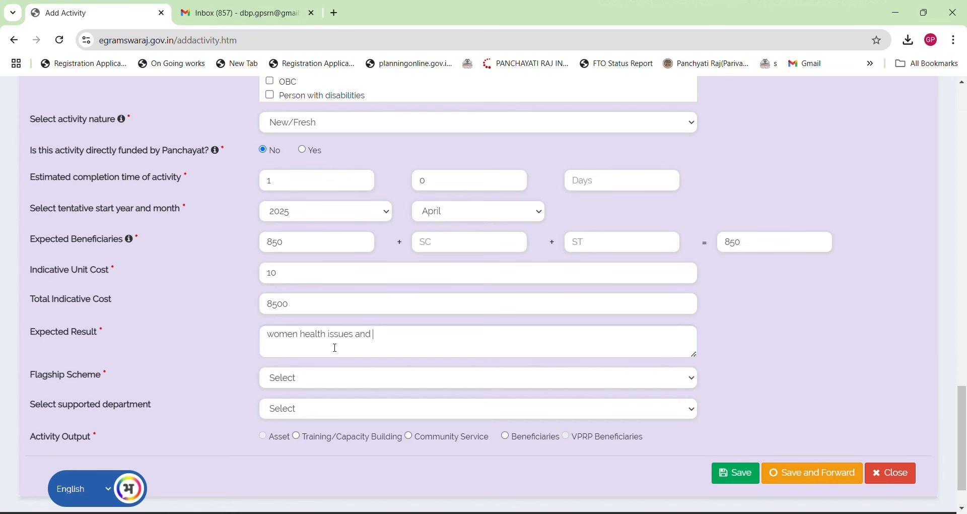
text(overall monitoring)
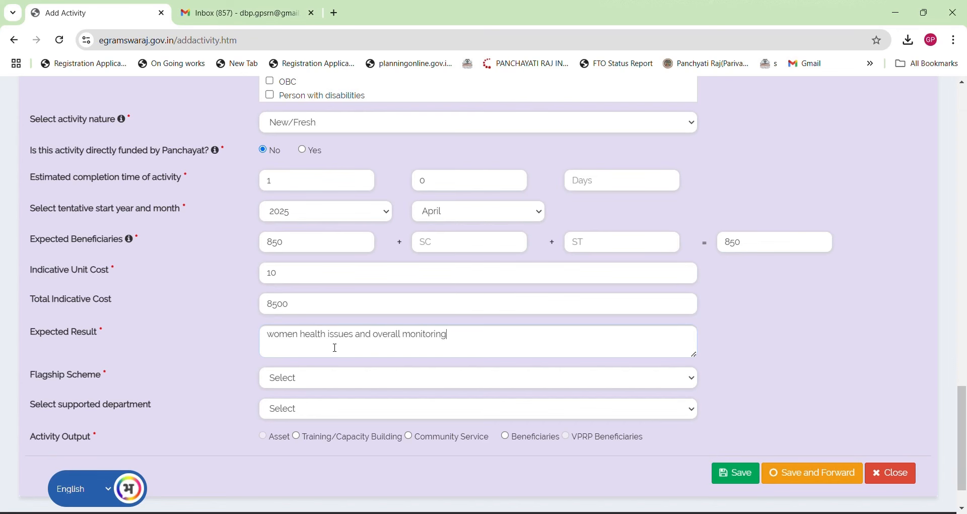
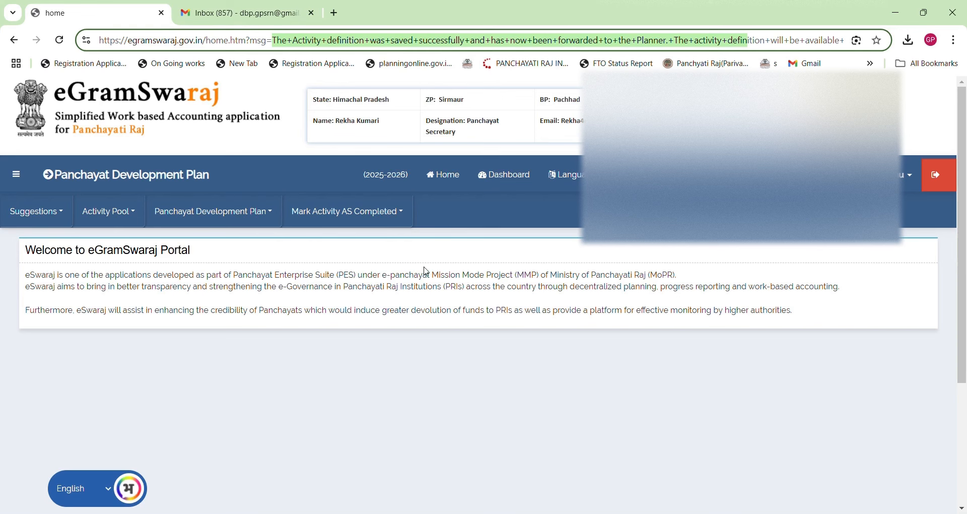
Step: Open plan registration for the Panchayat Development Plan and go to its list of included activities
click(258, 218)
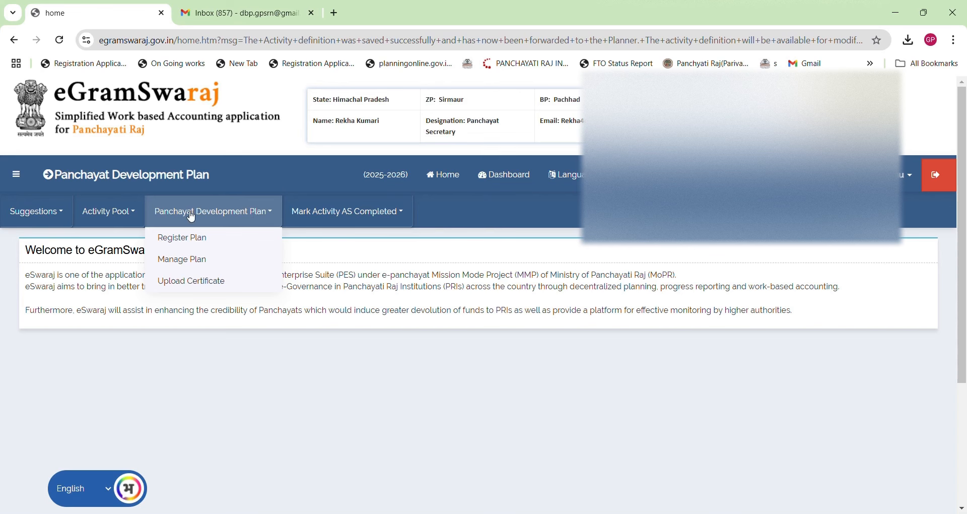
click(235, 243)
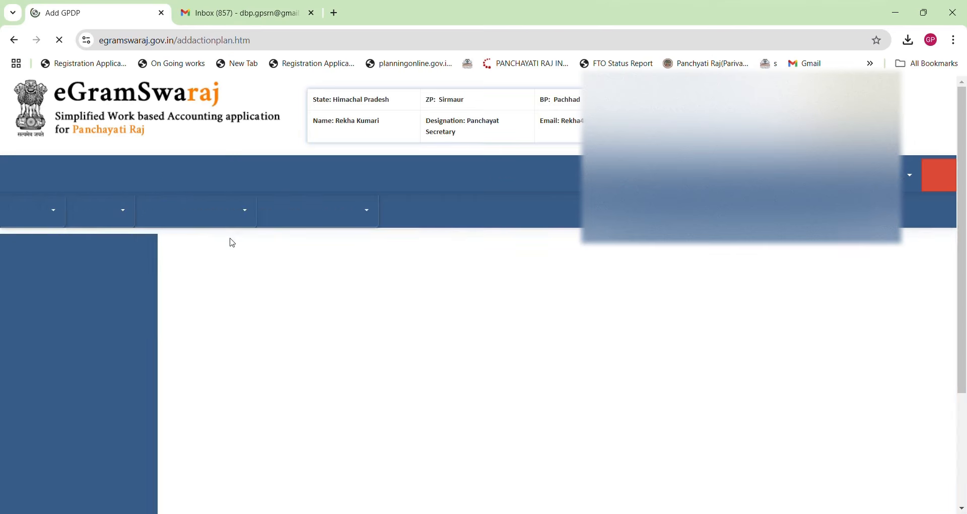
scroll(353, 367, down, 4)
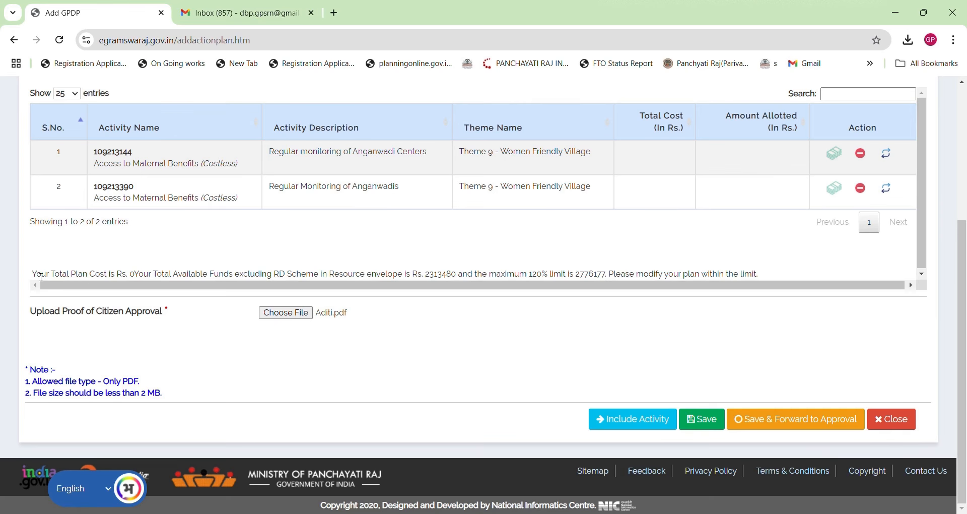
Step: Examine the statement below the plan's activities on total plan cost, available funds excluding RD Scheme and the maximum 120% limit
drag(32, 274, 332, 303)
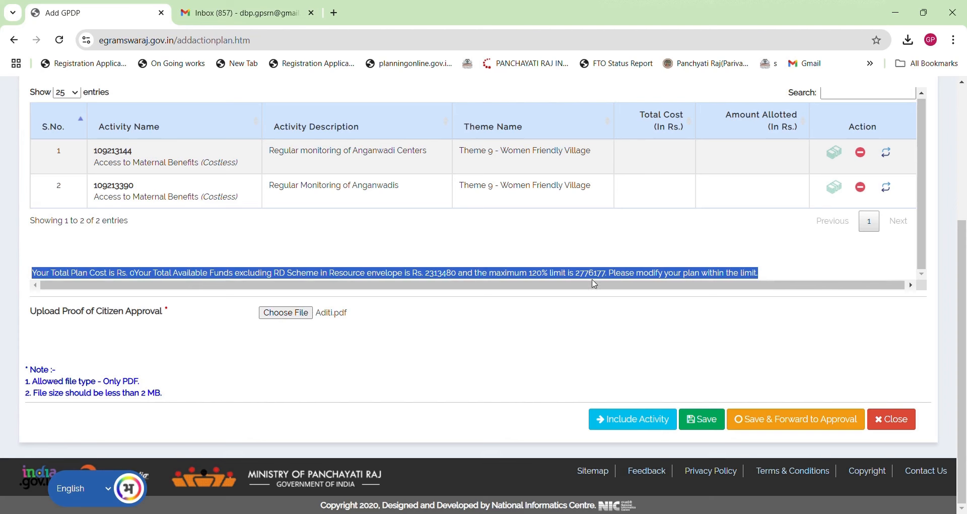
click(439, 276)
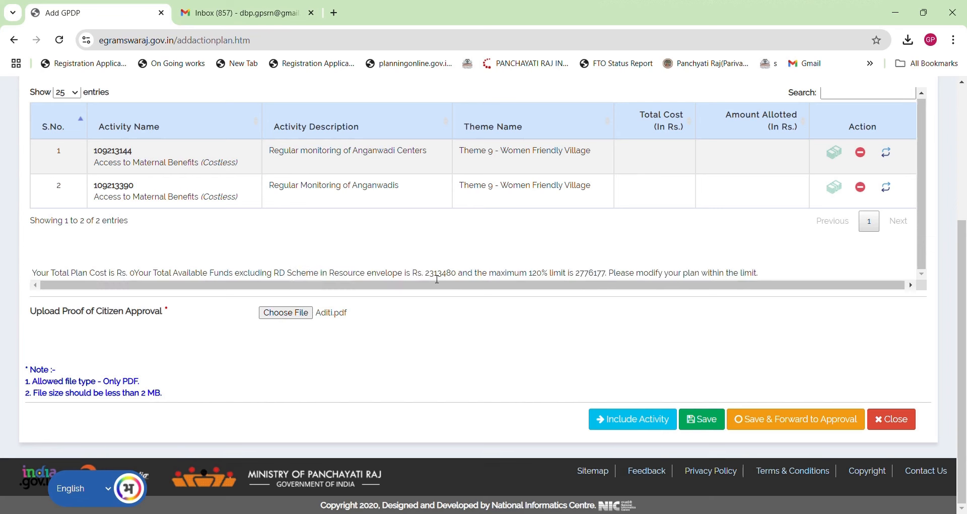
drag(431, 276, 454, 277)
drag(608, 276, 576, 277)
drag(183, 276, 367, 283)
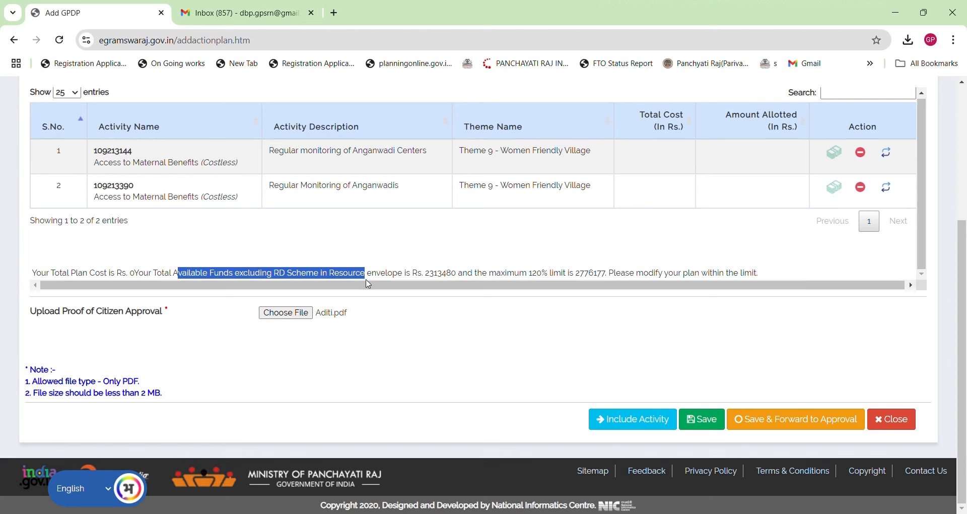
click(431, 274)
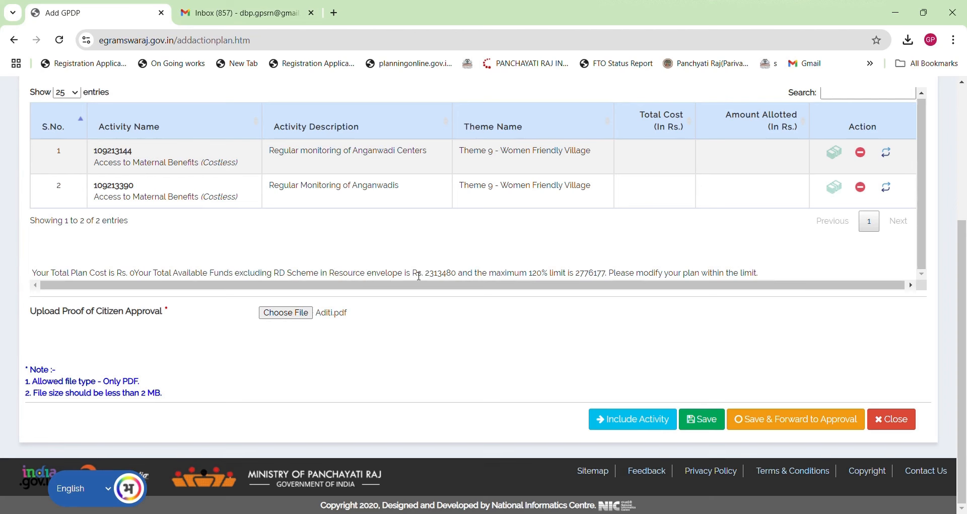
drag(418, 276, 613, 276)
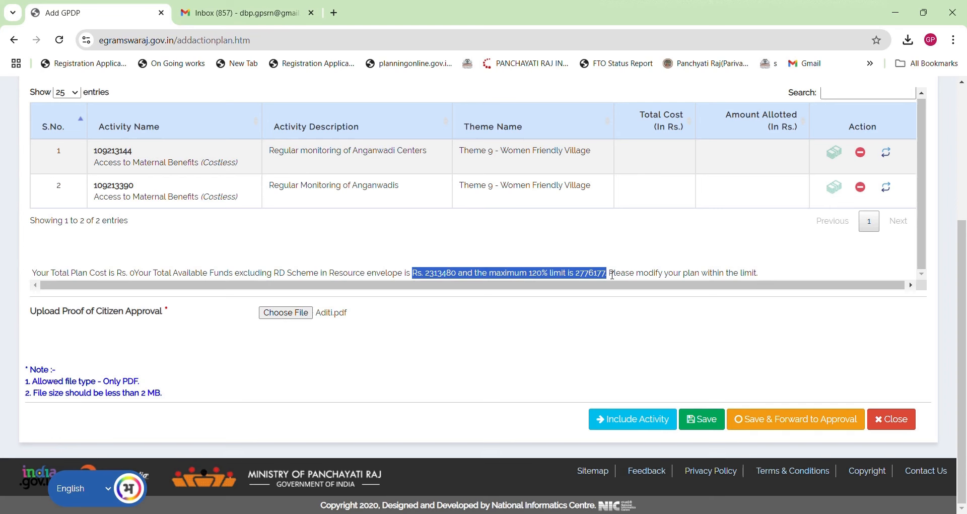
drag(32, 272, 241, 276)
drag(161, 273, 304, 283)
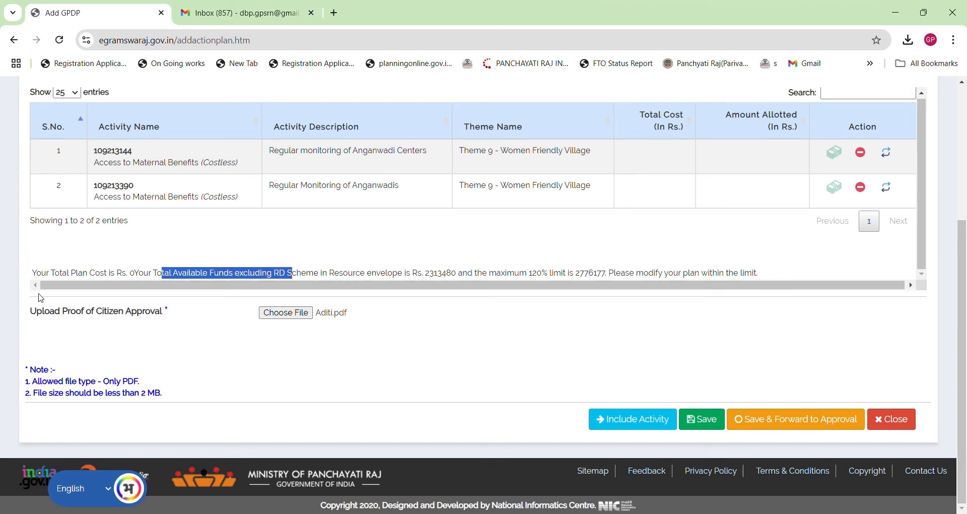
drag(409, 277, 612, 281)
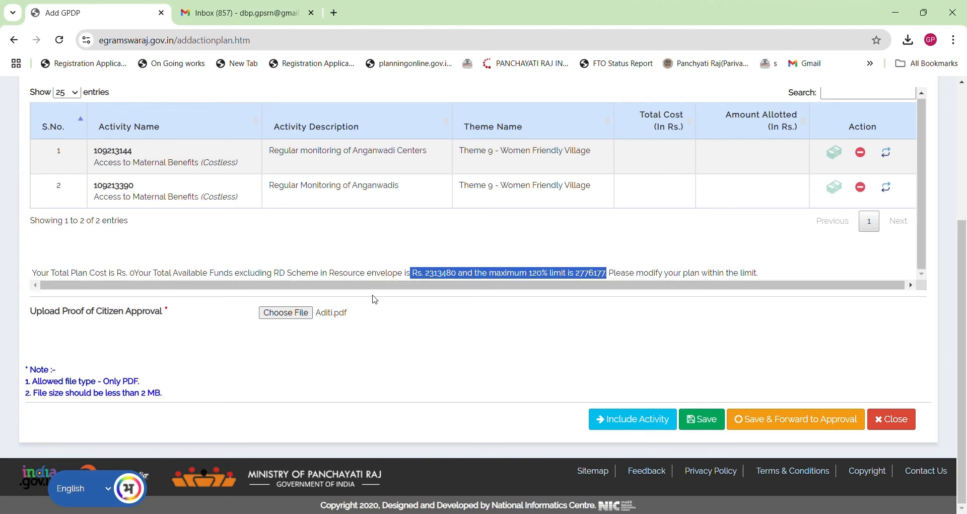
drag(209, 277, 308, 280)
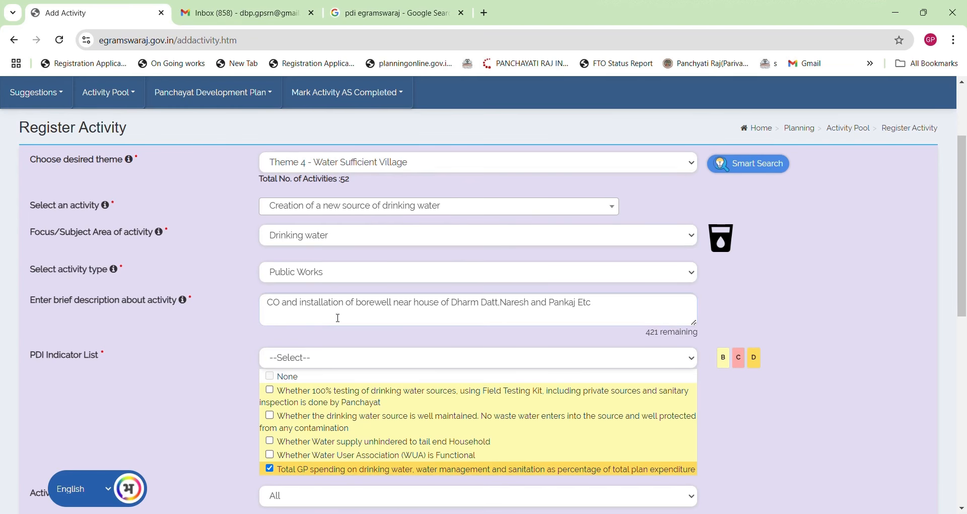
Step: Check the borewell activity's description, PDI indicators, beneficiaries and cost under Theme 4 - Water Sufficient Village, and save and forward it
drag(287, 304, 451, 303)
click(421, 370)
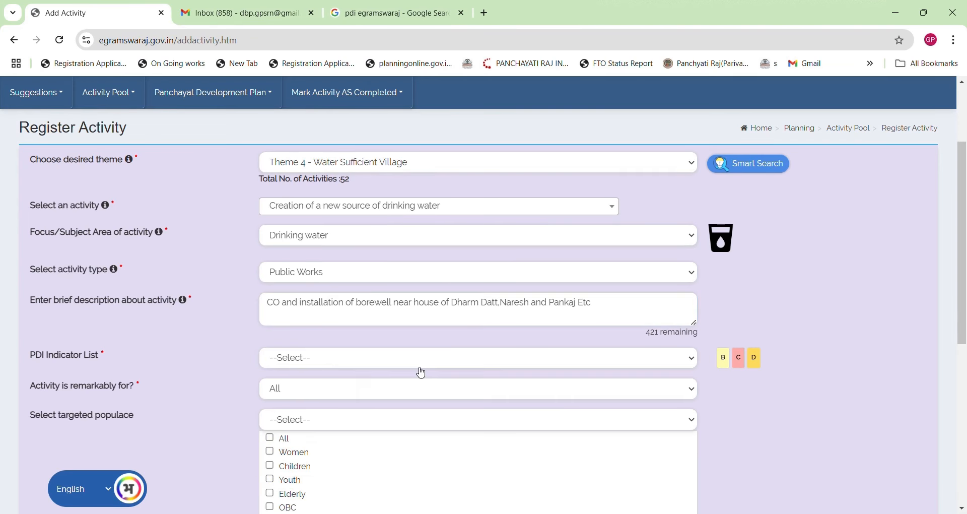
click(418, 371)
scroll(379, 450, down, 2)
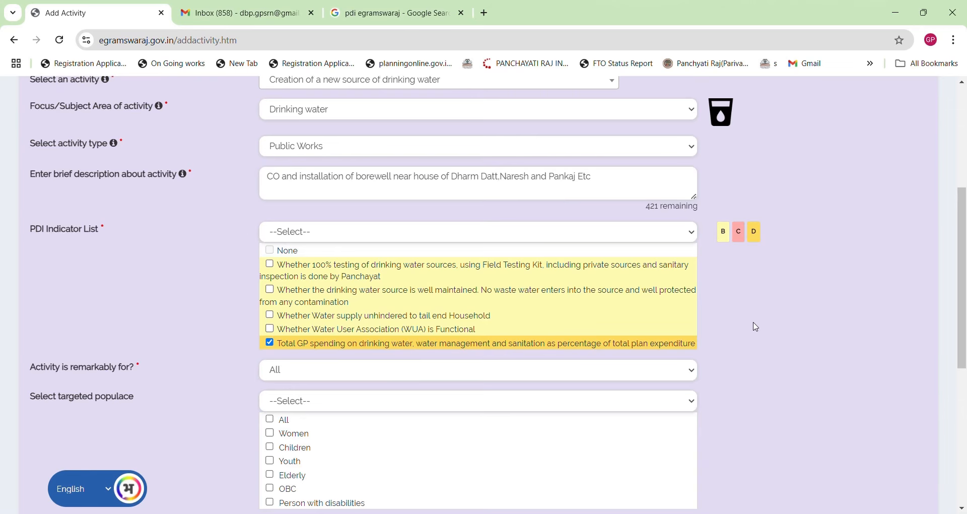
scroll(756, 323, down, 6)
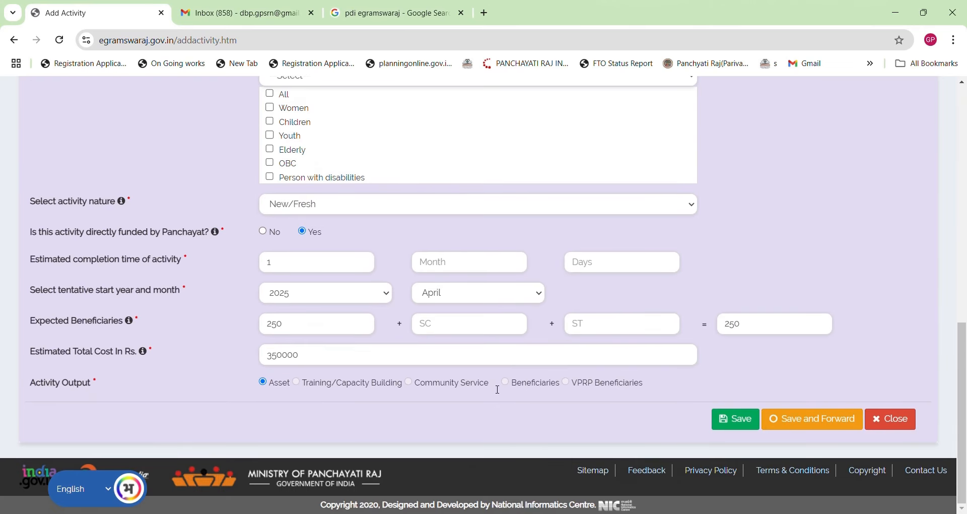
click(820, 424)
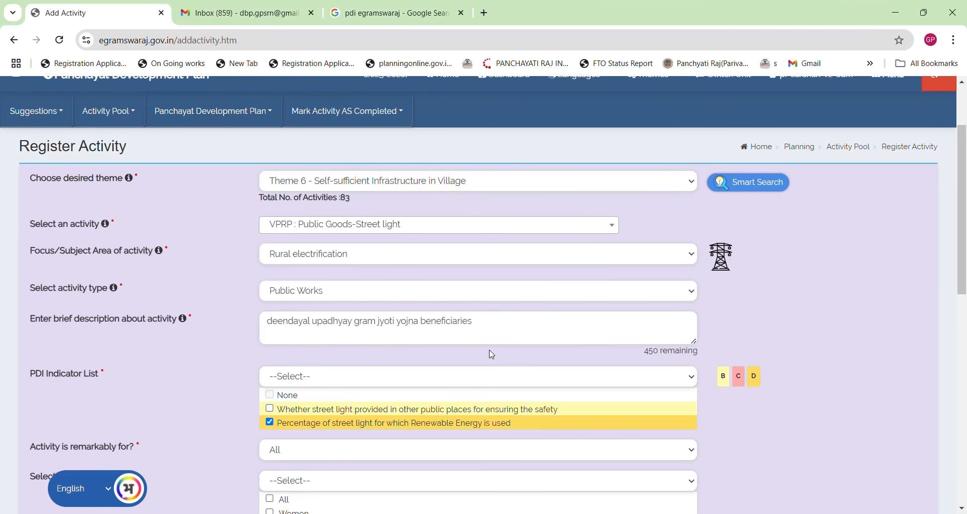
Step: Check the street light activity's PDI indicator, funding and cost fields, and dismiss the notice about mandatory sankalp theme activities
scroll(493, 354, down, 1)
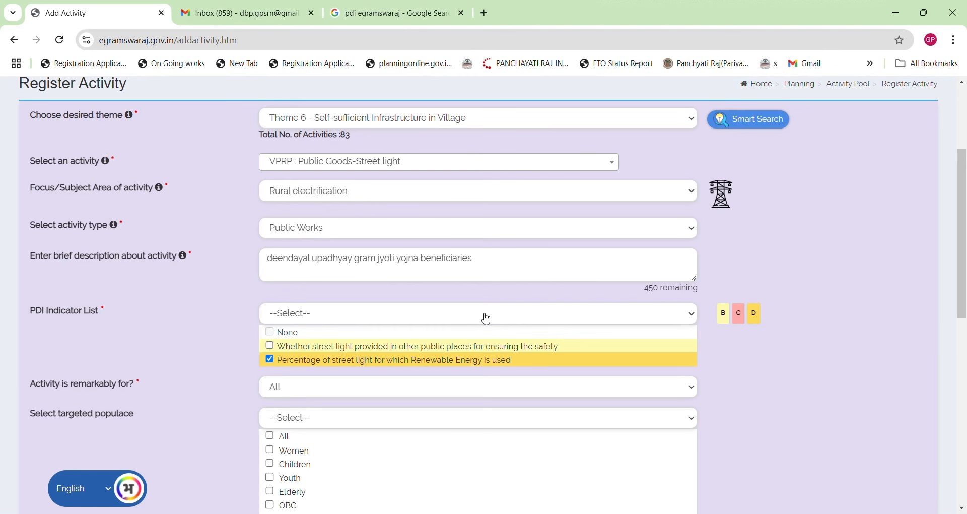
scroll(487, 319, down, 8)
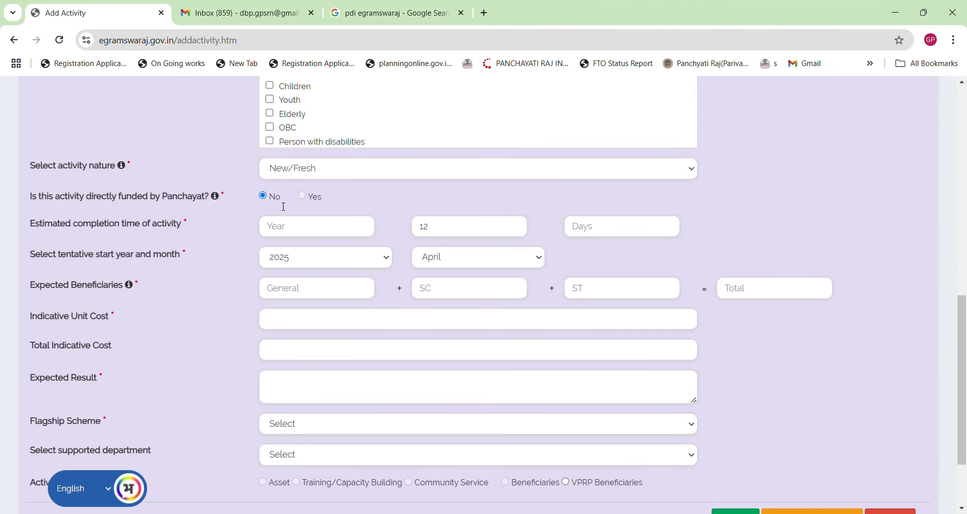
scroll(285, 207, up, 8)
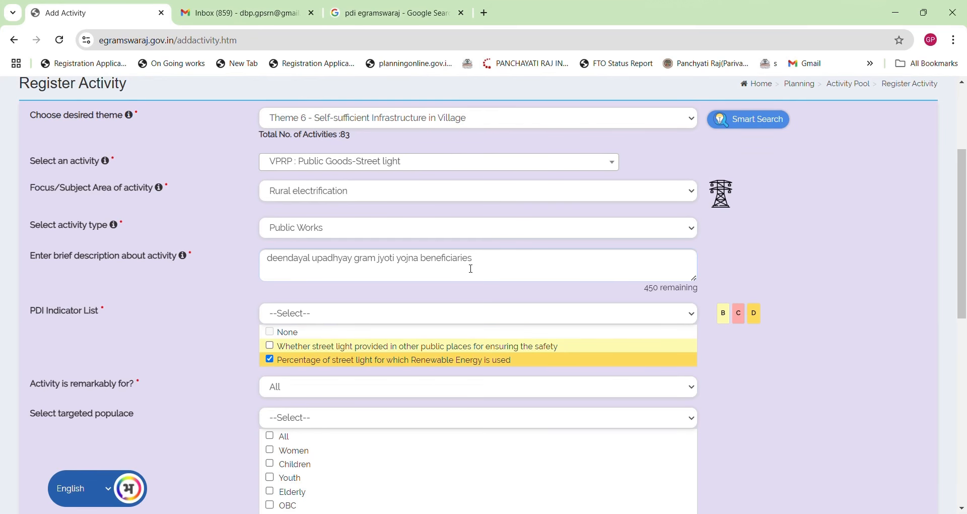
scroll(456, 267, down, 7)
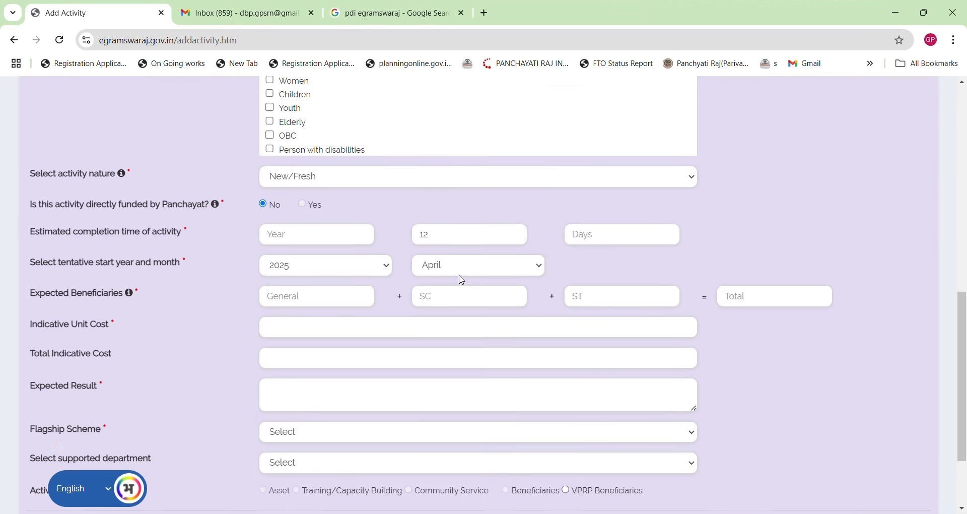
scroll(270, 211, up, 4)
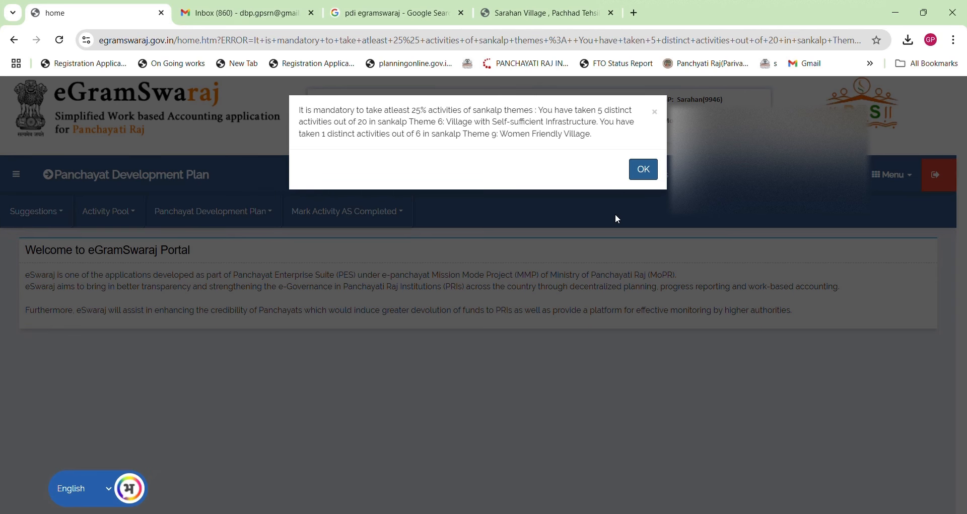
click(643, 176)
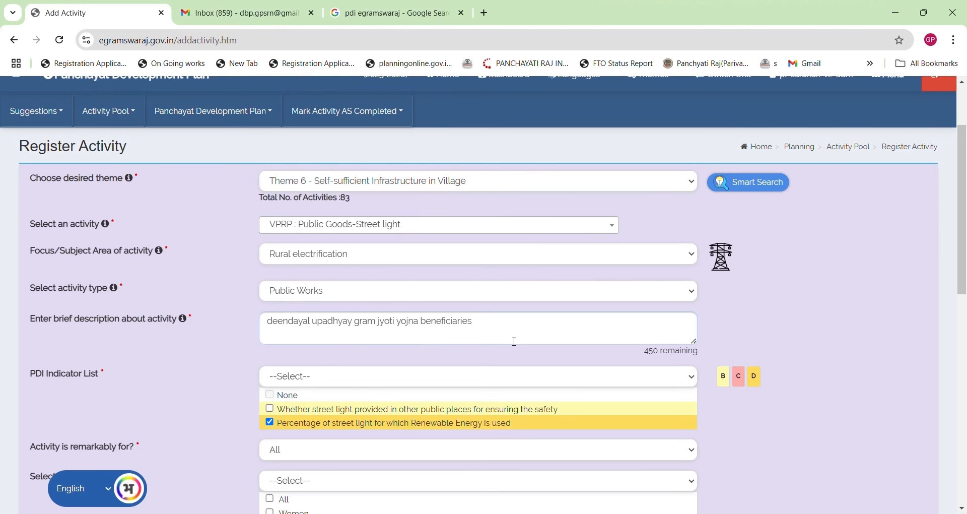
Step: Review the Theme 6 street light activity again, from its description and PDI indicators to its completion time, expected result and flagship scheme fields
scroll(494, 356, down, 1)
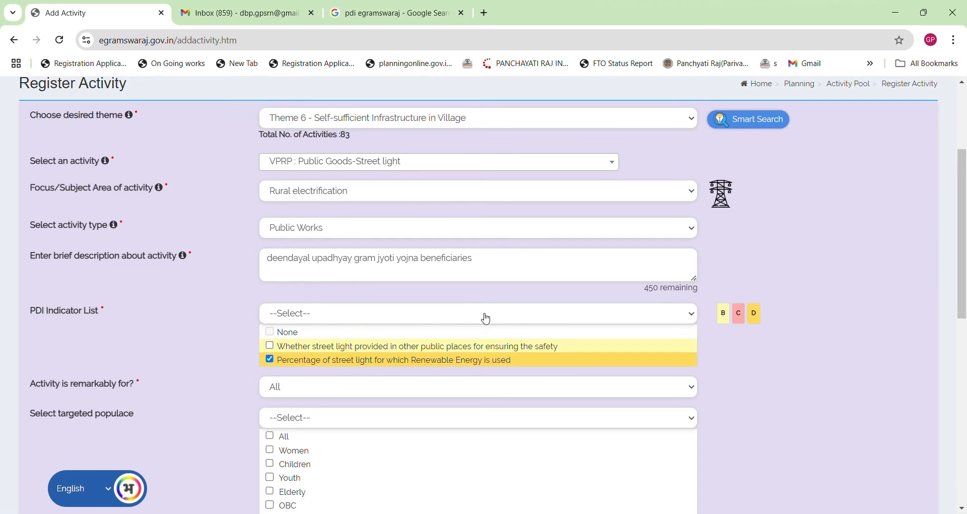
scroll(483, 328, down, 1)
scroll(484, 330, down, 7)
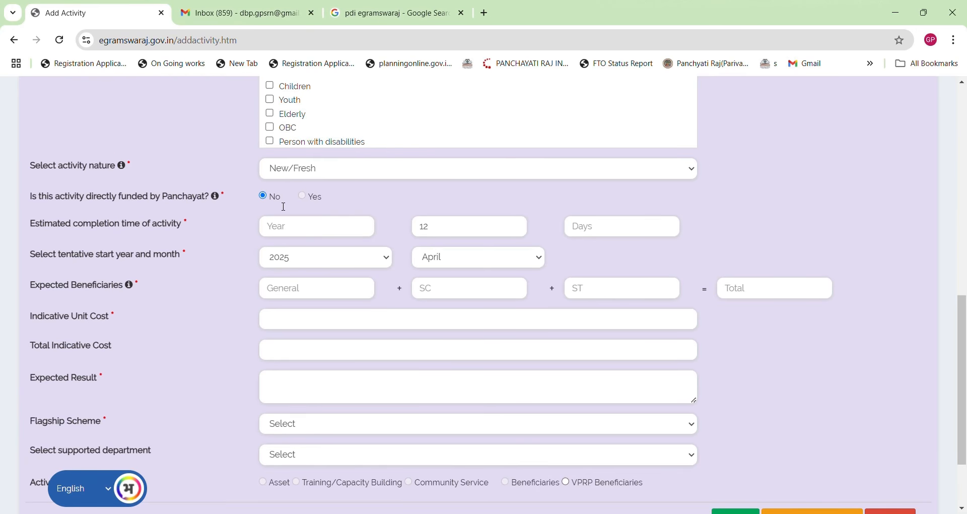
scroll(284, 208, up, 7)
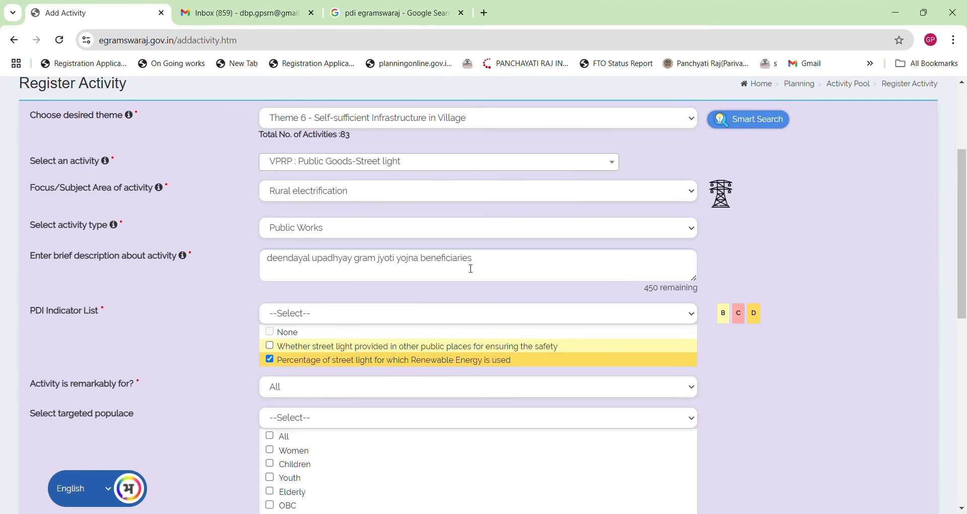
scroll(472, 269, down, 7)
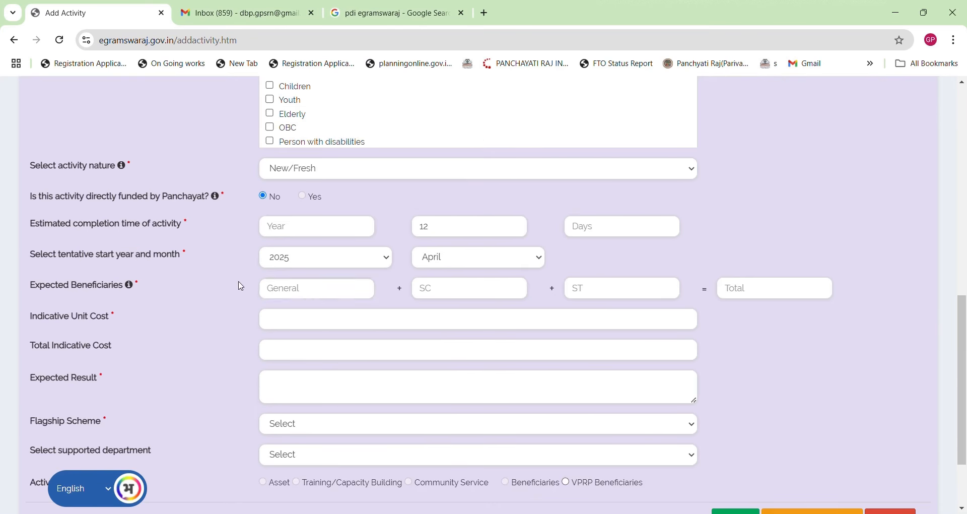
scroll(270, 211, up, 4)
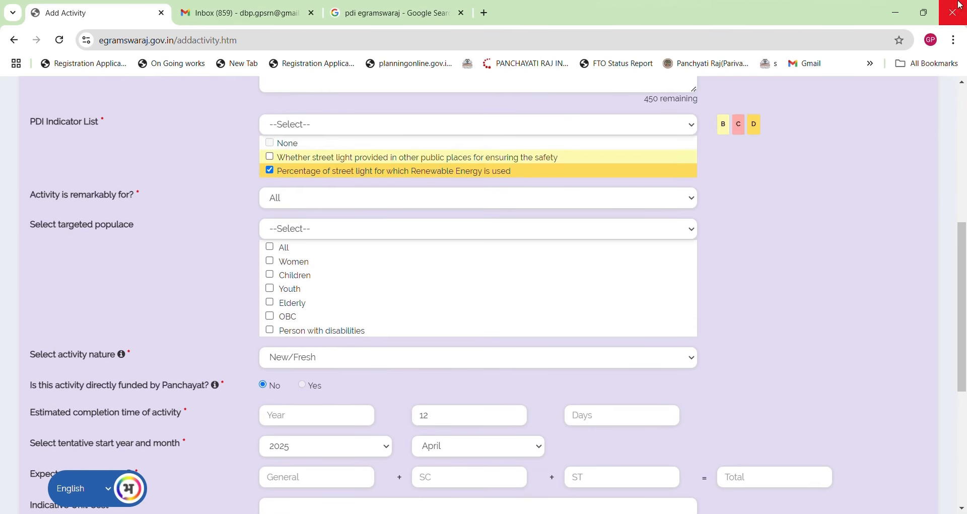
scroll(668, 305, up, 5)
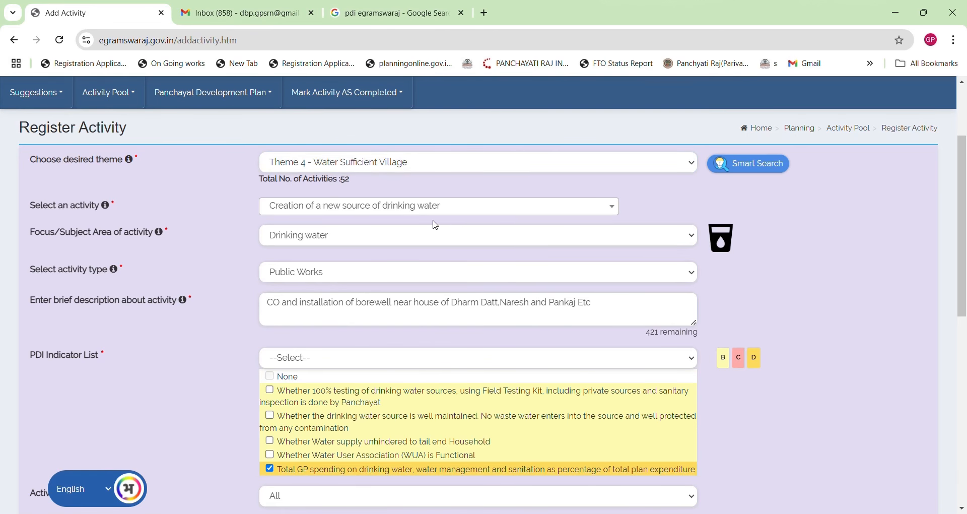
Step: Review the description and PDI Indicator List of the activity Creation of a new source of drinking water
drag(294, 312, 452, 307)
click(419, 369)
click(421, 373)
scroll(384, 438, down, 3)
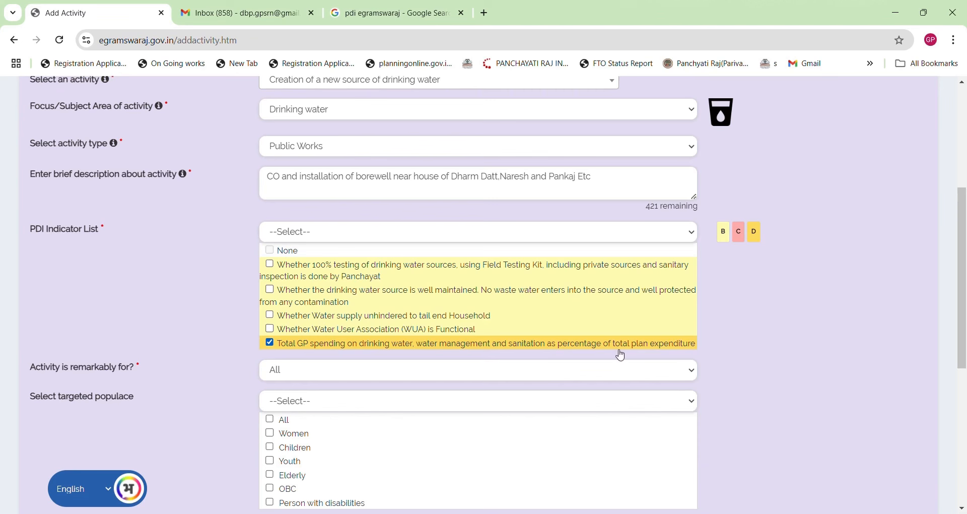
Step: Check the drinking water source activity's PDI indicator, funding, completion time, beneficiaries and cost fields, and save and forward it
click(687, 347)
click(697, 344)
scroll(758, 324, down, 5)
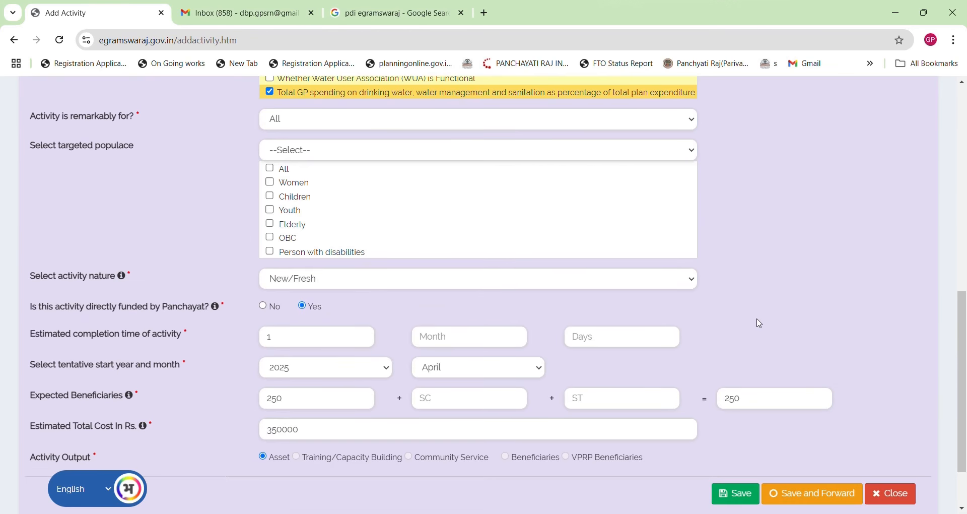
scroll(762, 324, down, 2)
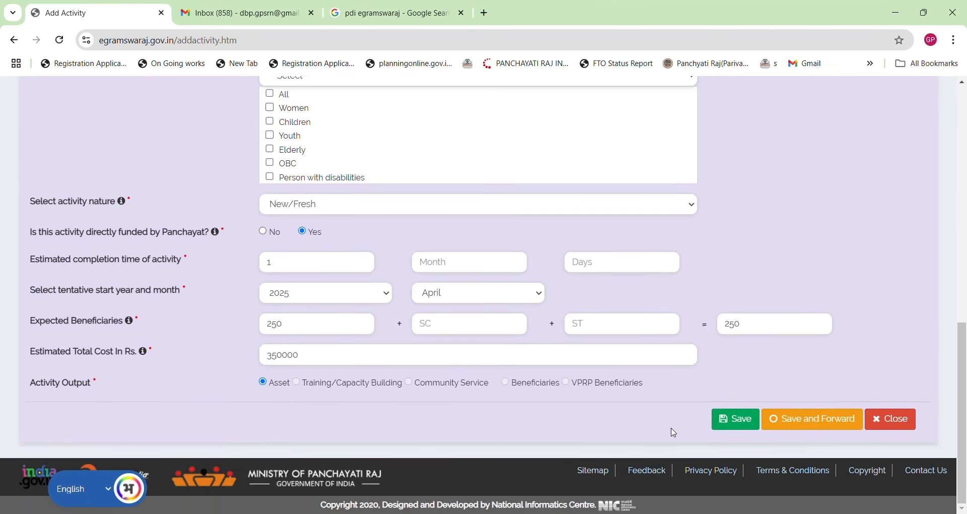
click(821, 428)
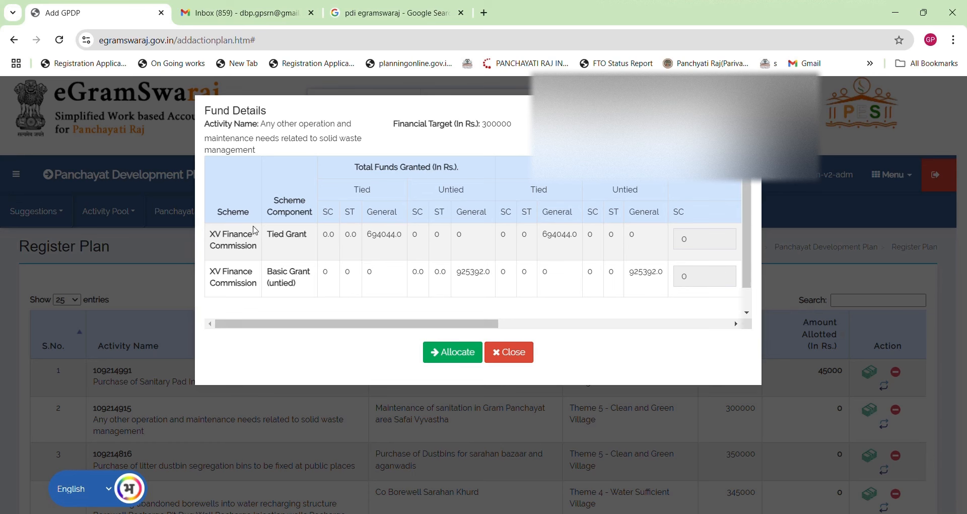
Step: Allocate 300000 from the General share of the XV Finance Commission Tied Grant to the solid waste operation and maintenance activity
drag(267, 235, 308, 239)
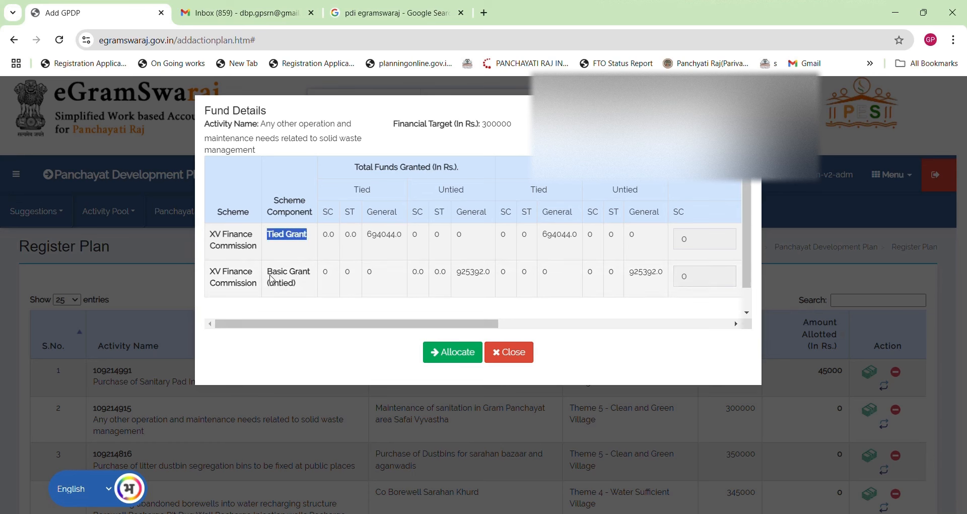
drag(272, 280, 295, 286)
click(325, 292)
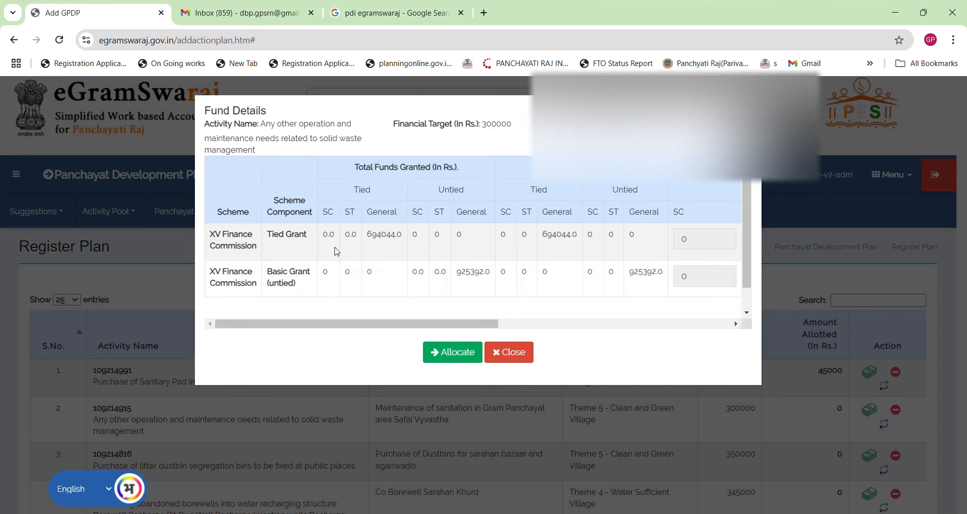
drag(322, 325, 494, 339)
click(530, 239)
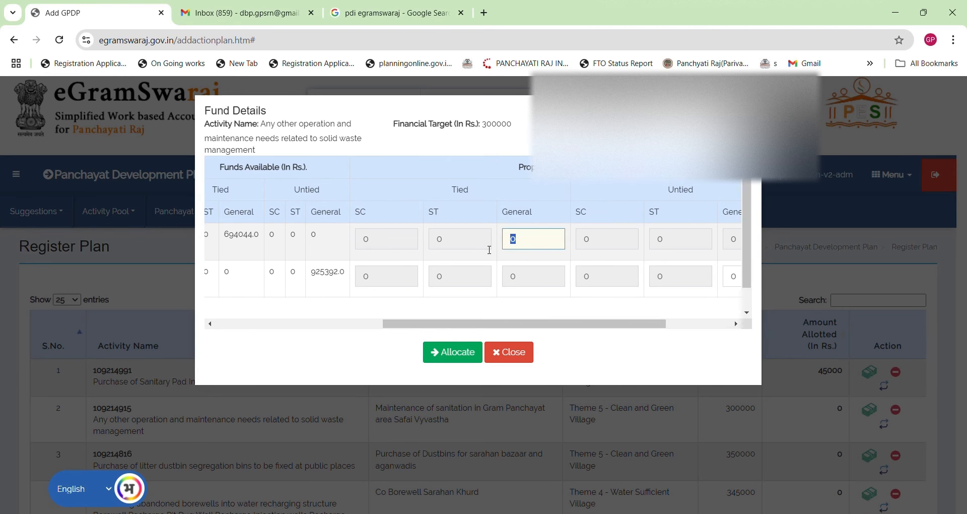
drag(410, 324, 471, 327)
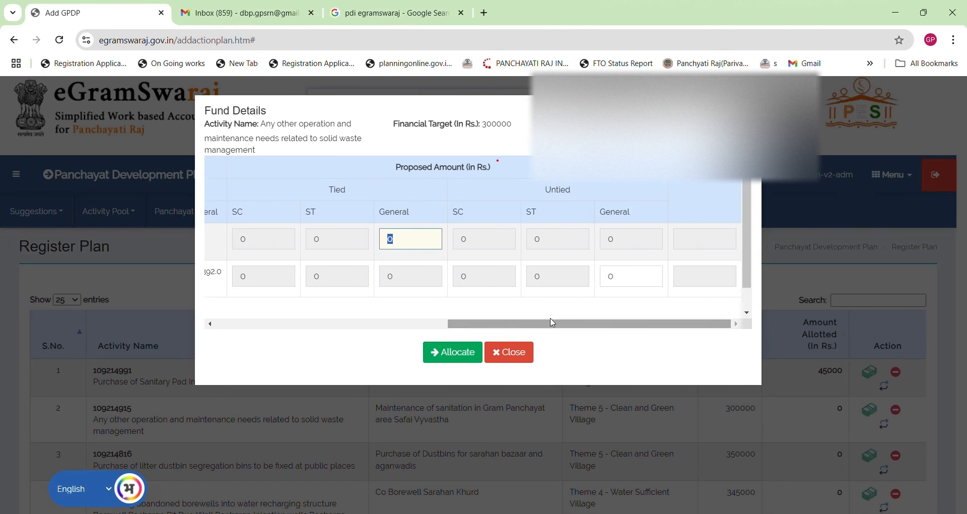
text(300000)
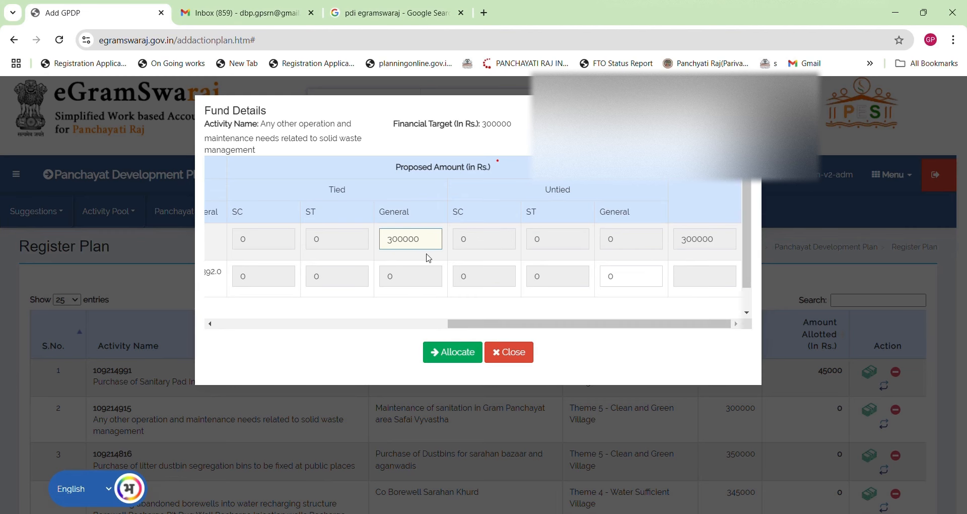
click(440, 354)
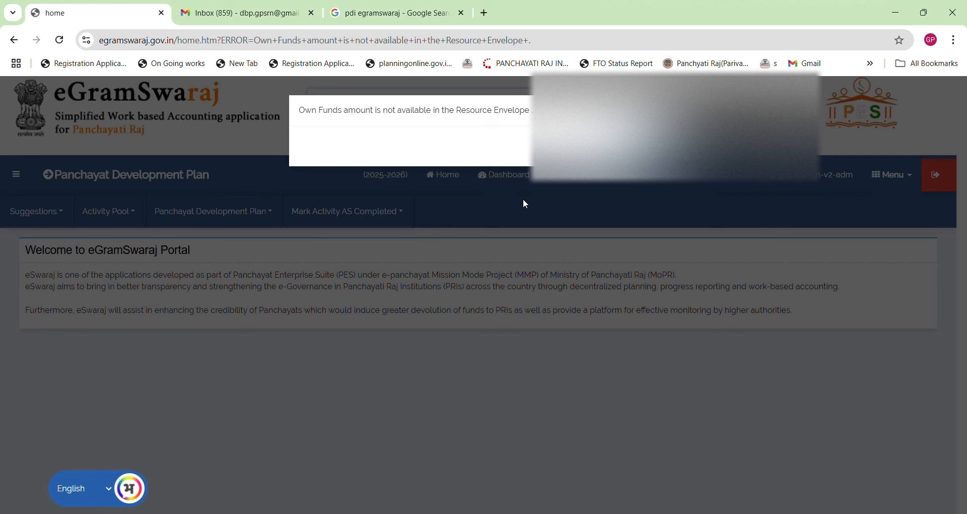
Step: Read the notice about Own Funds and the Resource Envelope, and dismiss it
drag(532, 111, 461, 109)
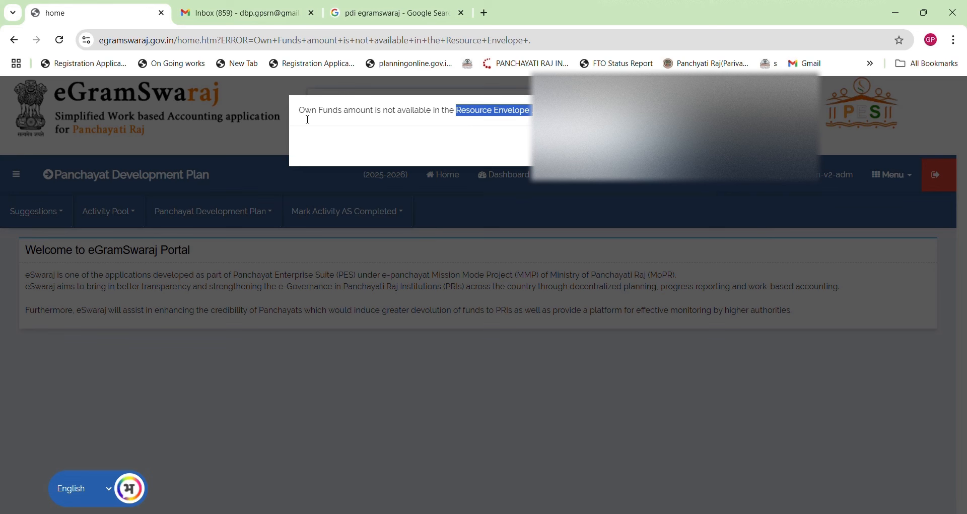
drag(305, 110, 357, 111)
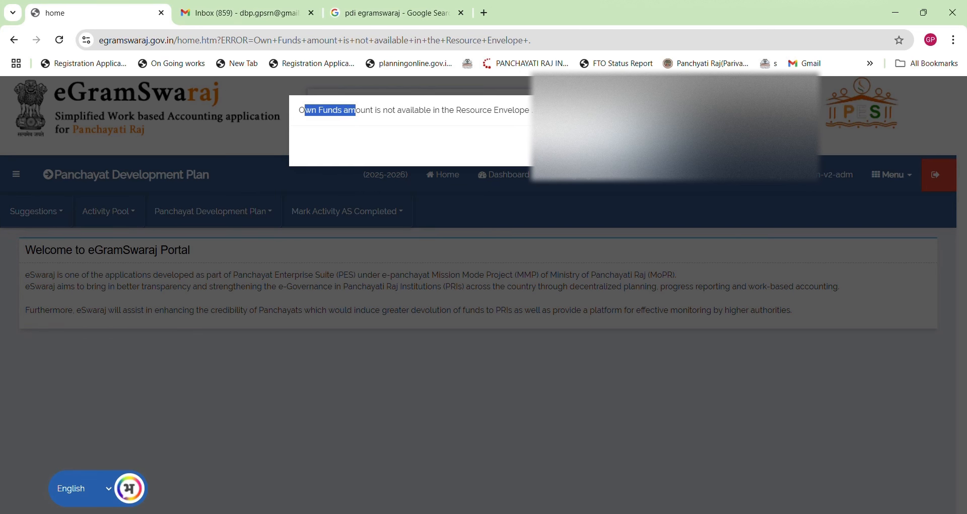
key(Return)
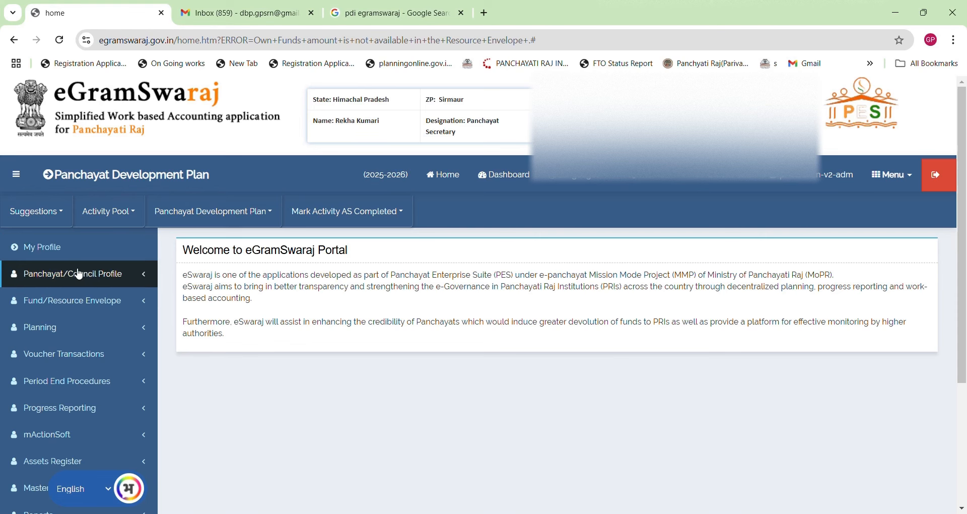
Step: Set the General budgetary allocation for Own Funds to 150000 in the Expected Funds Allocation of the resource envelope, and save it
click(89, 304)
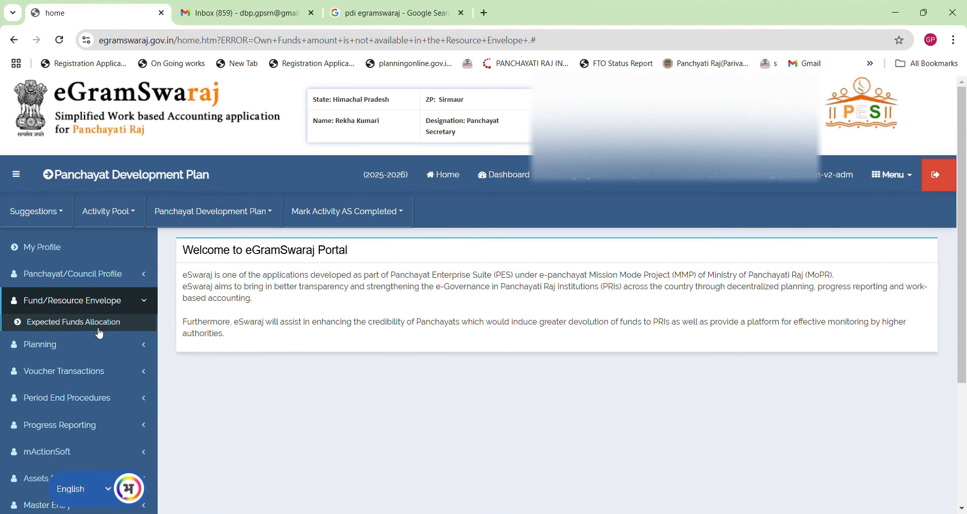
click(99, 330)
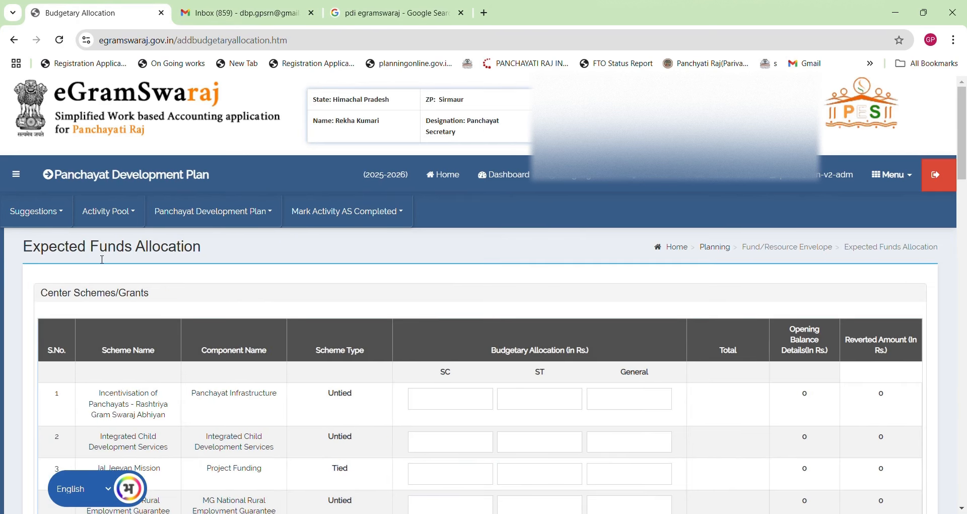
scroll(389, 346, down, 3)
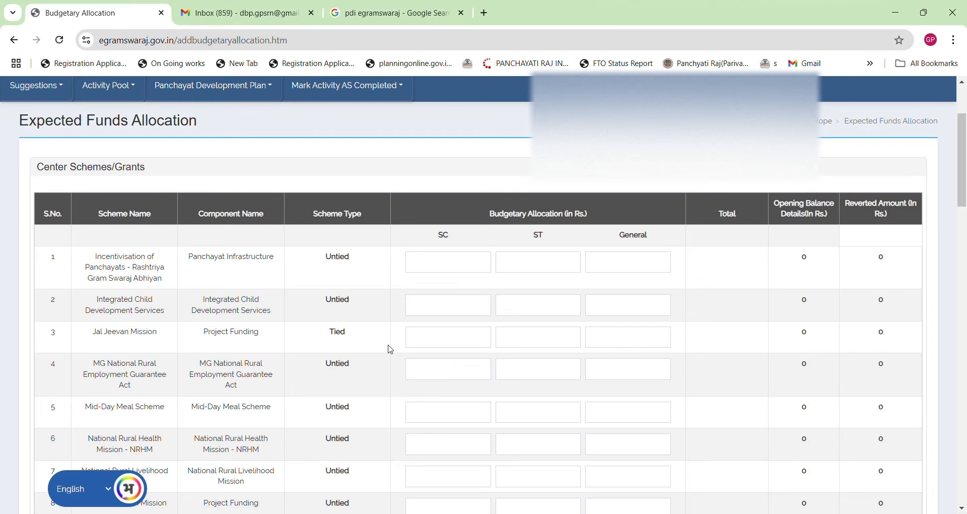
scroll(390, 350, down, 3)
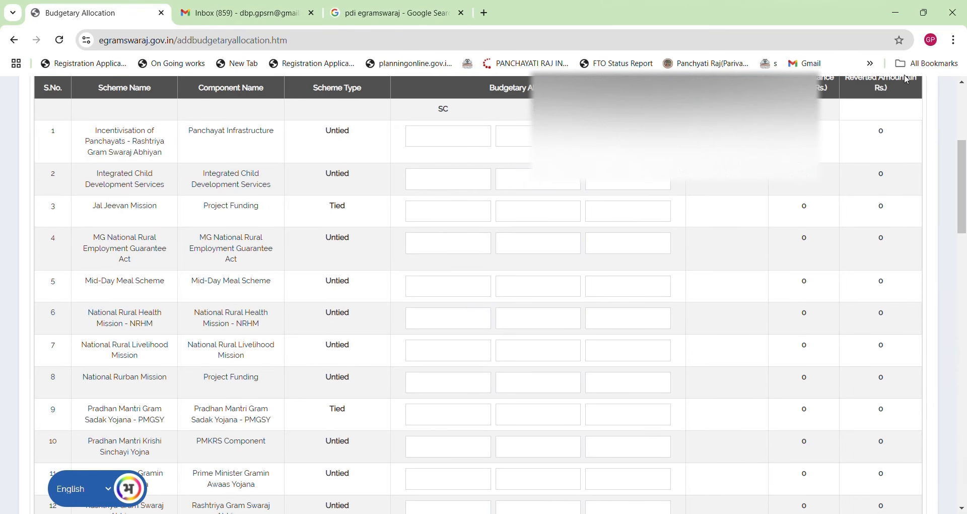
scroll(608, 374, down, 10)
click(631, 365)
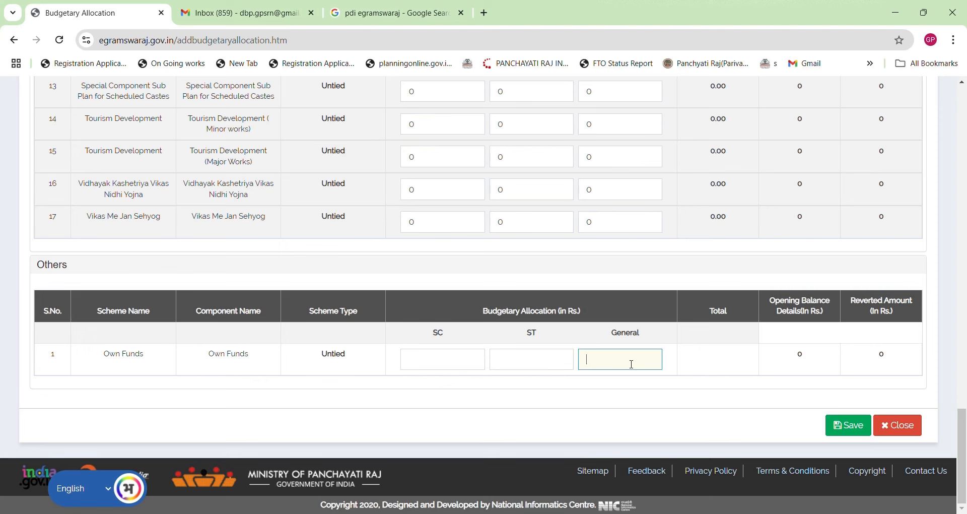
text(150000)
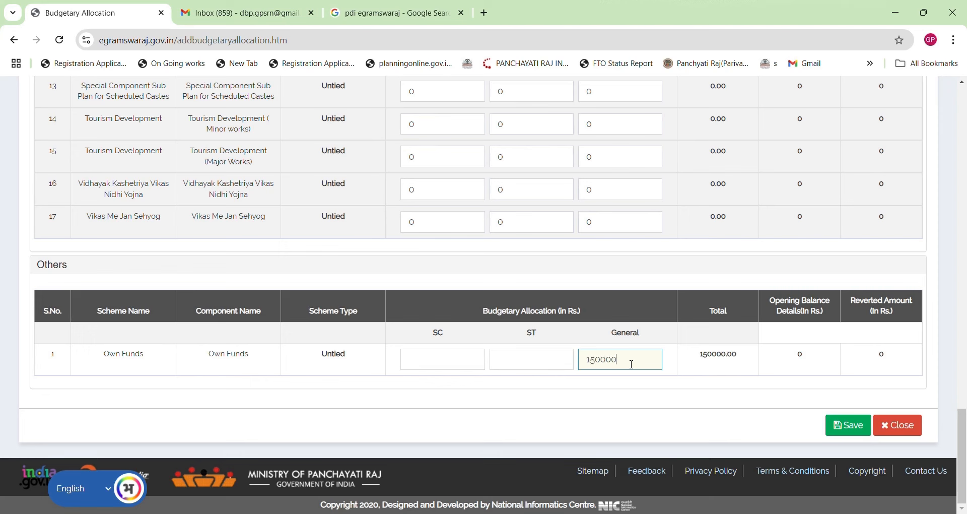
click(859, 433)
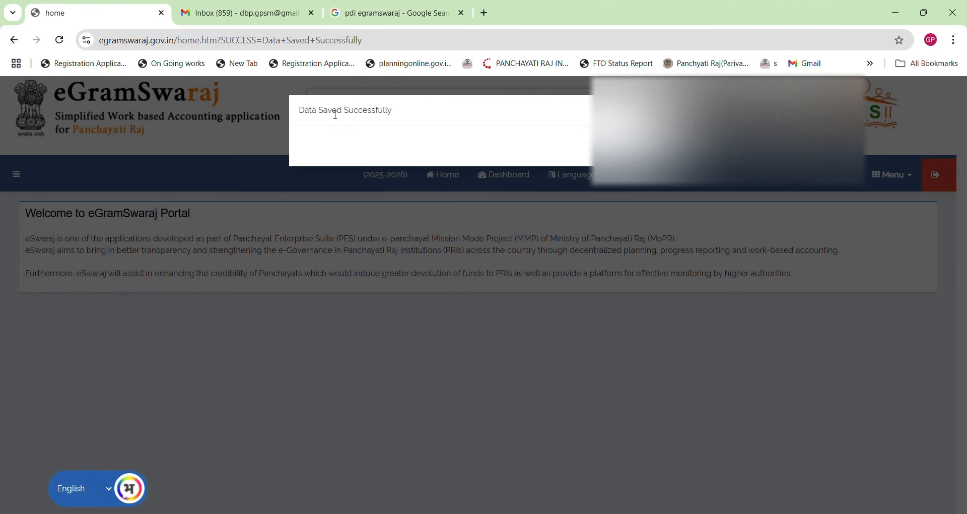
drag(331, 111, 430, 121)
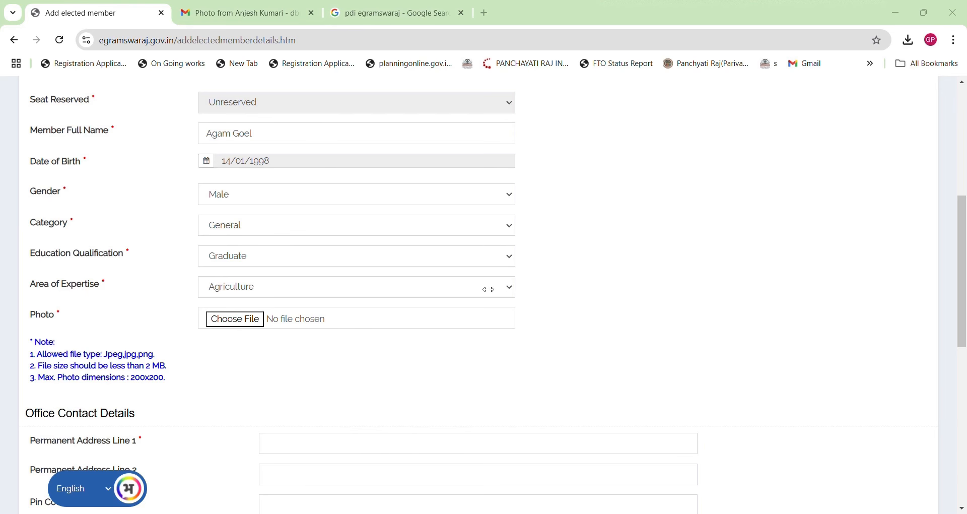
Step: Start choosing a photo file for the elected member's details
click(229, 314)
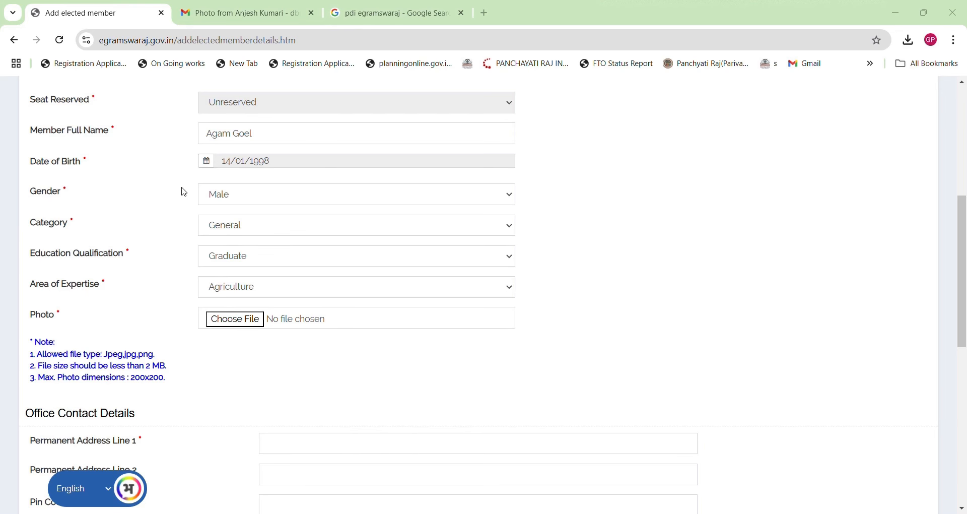